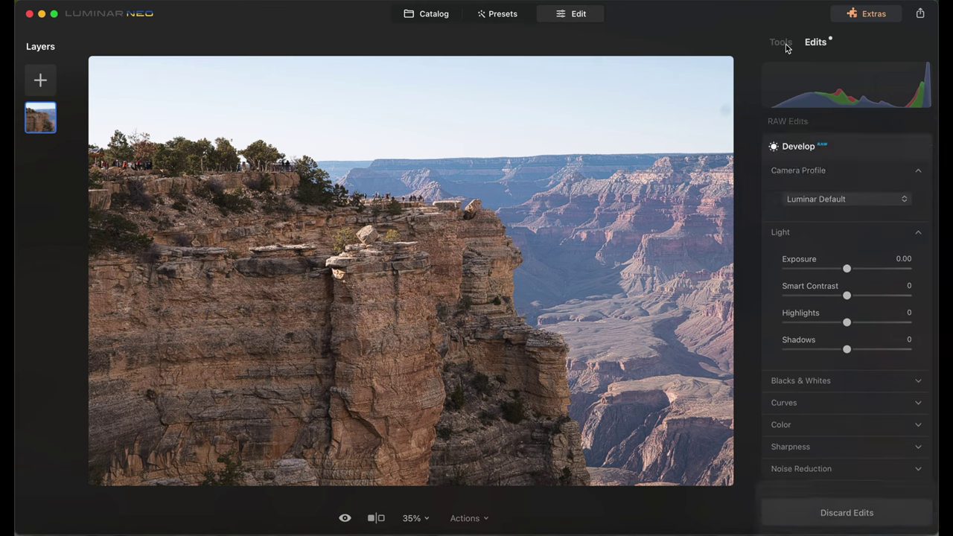
Boost the cliff photo with Enhance: Sky Enhancer 77 and Accent 19
left_click(782, 42)
left_click(799, 198)
left_click_drag(788, 300, 887, 309)
left_click_drag(787, 274, 810, 274)
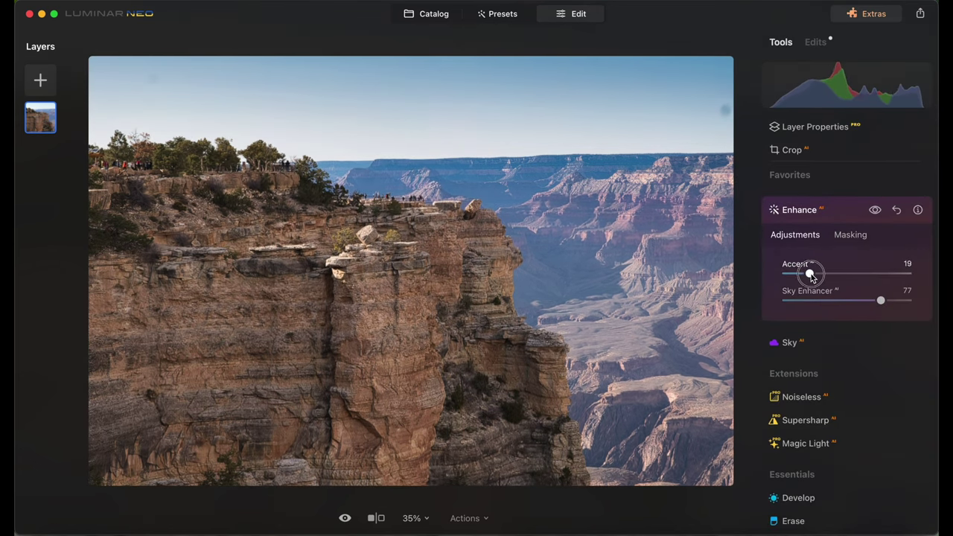
Set a Clone source point in the distant canyon
scroll(815, 330, "down", 10)
left_click(793, 513)
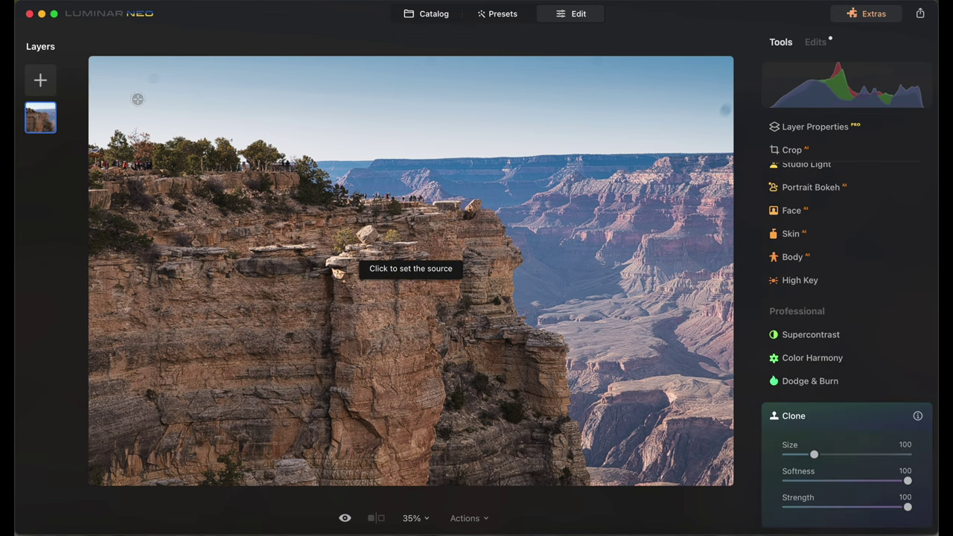
left_click(706, 235)
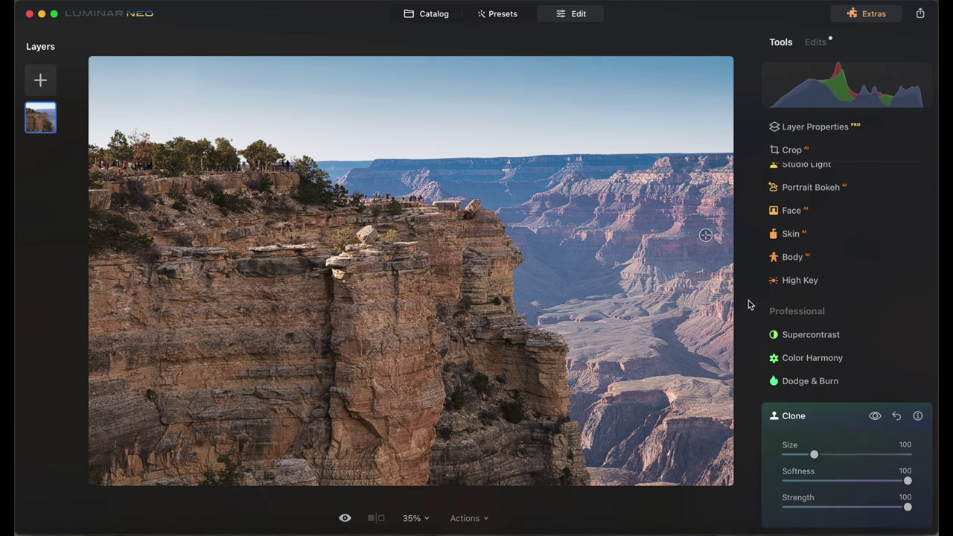
Relight the foreground with Brightness Near 55 and Depth 65
scroll(797, 245, "up", 10)
left_click(795, 244)
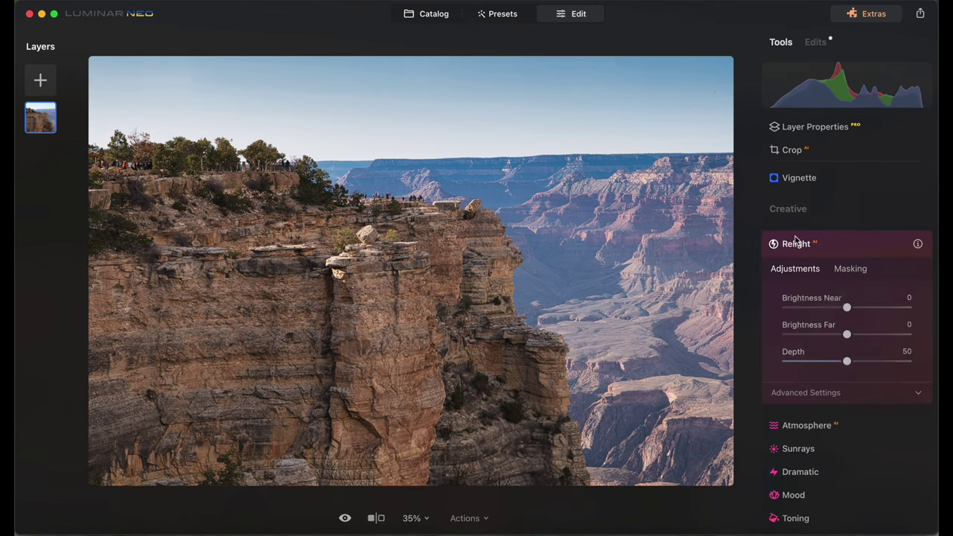
left_click_drag(846, 308, 881, 308)
left_click_drag(847, 361, 868, 363)
Add Color Saturation 7 and Vibrance 5, then go back to the Catalog
scroll(820, 320, "up", 5)
left_click(803, 310)
left_click_drag(847, 283, 851, 313)
scroll(851, 289, "up", 2)
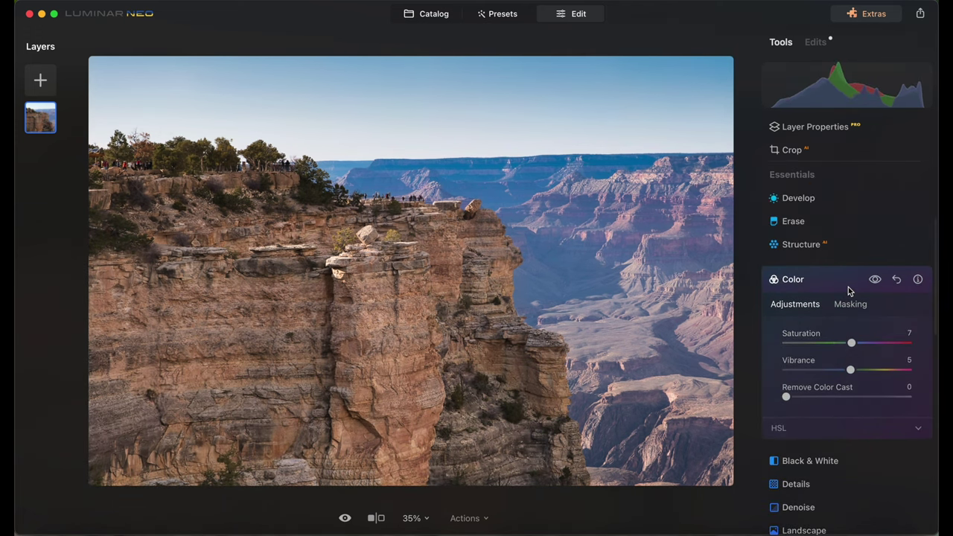
left_click(425, 13)
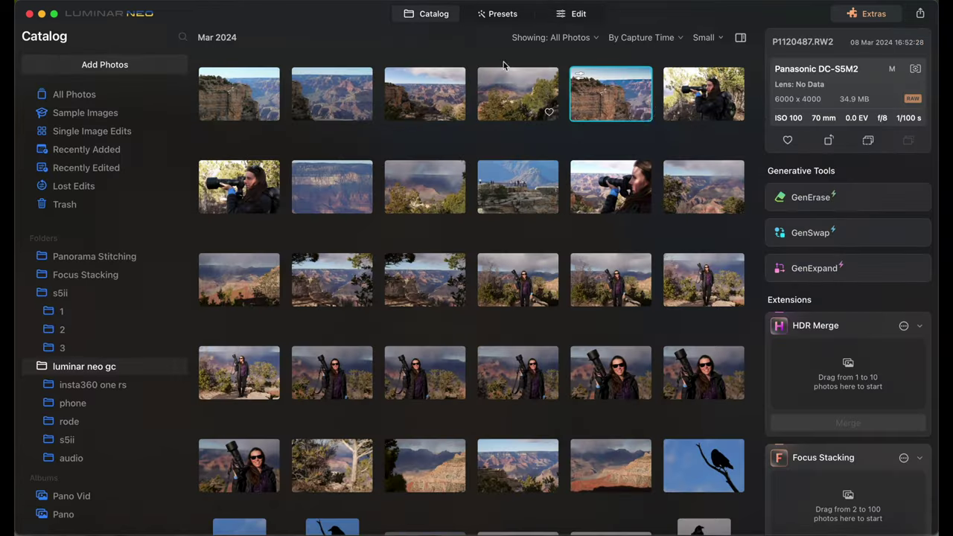
Open the overlook photo with the railing crowd for editing
double_click(418, 190)
left_click(509, 506)
left_click(572, 14)
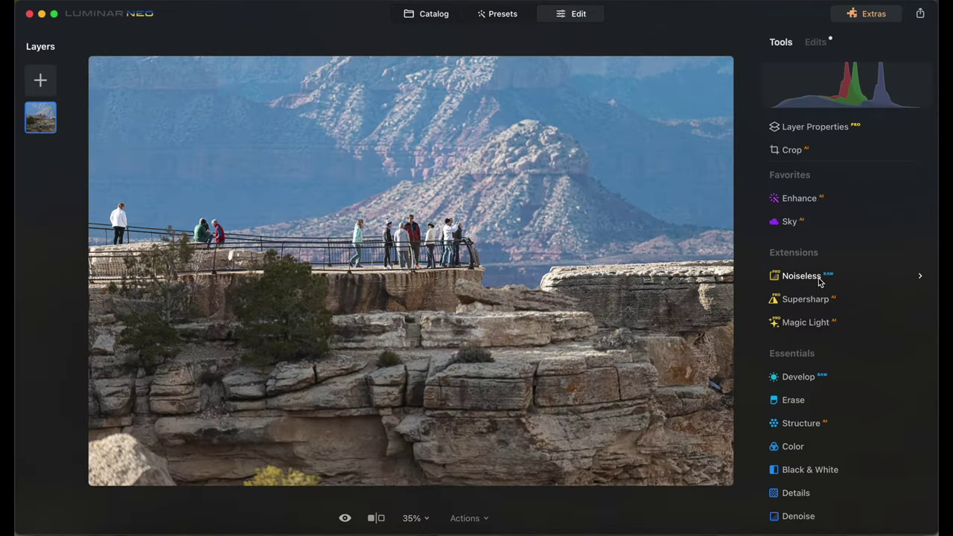
Raise the overlook photo's Enhance Accent to 14 and Color Vibrance to 14
scroll(816, 300, "down", 10)
scroll(815, 300, "up", 10)
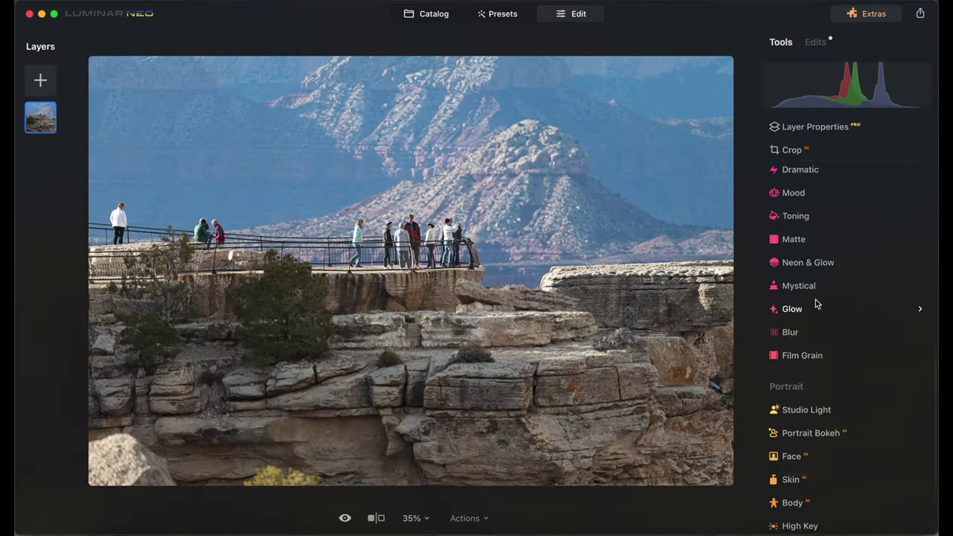
left_click(815, 312)
scroll(804, 341, "up", 5)
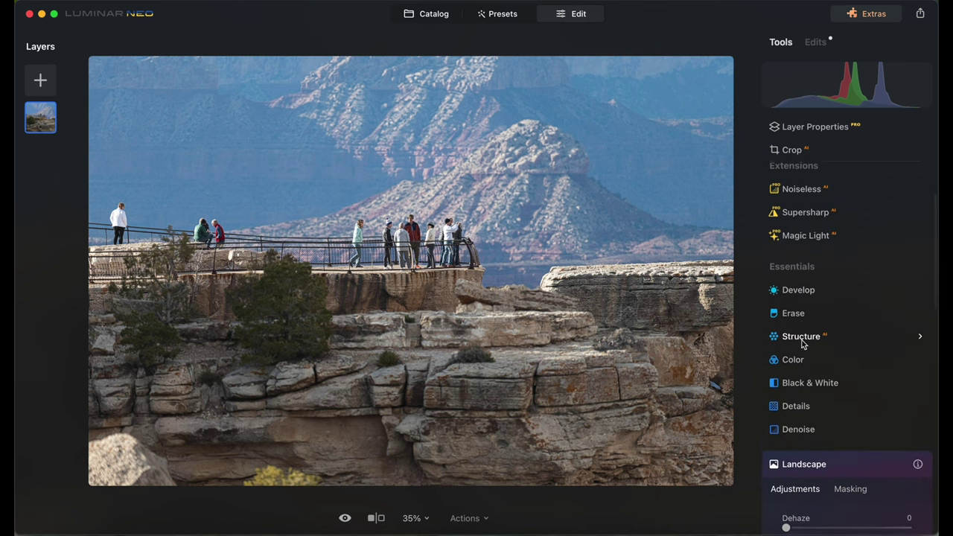
left_click(799, 199)
left_click_drag(794, 273, 806, 272)
scroll(806, 274, "down", 3)
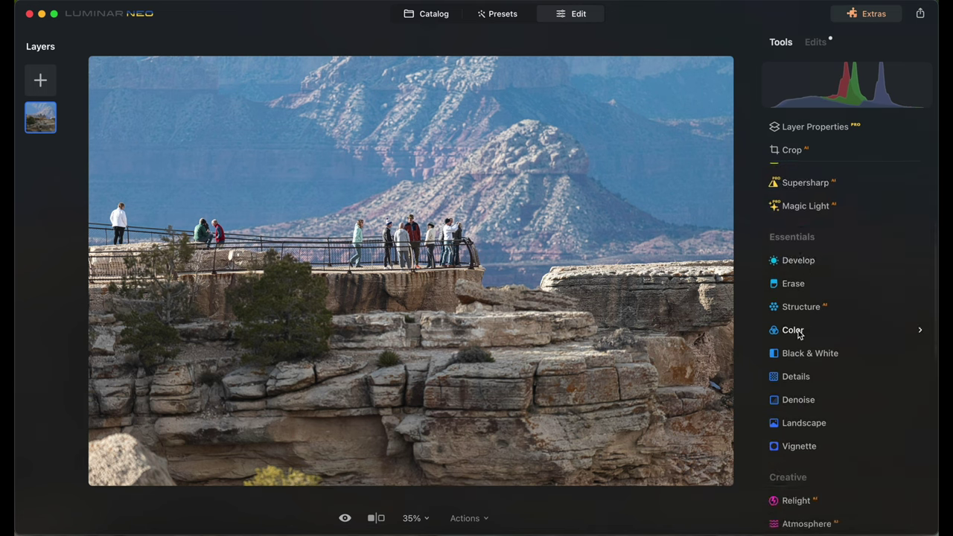
left_click(792, 330)
left_click_drag(847, 312, 858, 312)
Give the tree-framed canyon photo Accent 18, Sky Enhancer 27 and Saturation 16, then return to Catalog
left_click(427, 14)
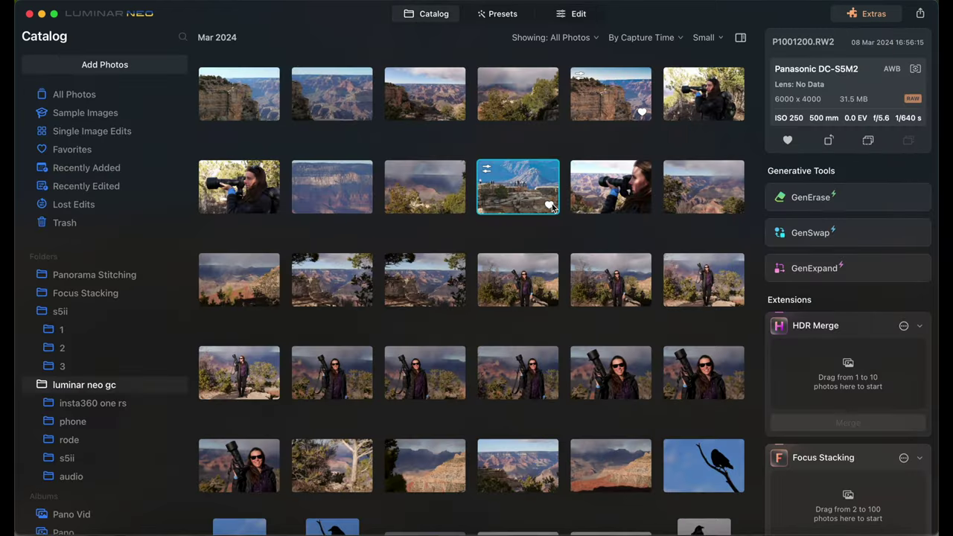
left_click(332, 283)
double_click(332, 283)
left_click(575, 13)
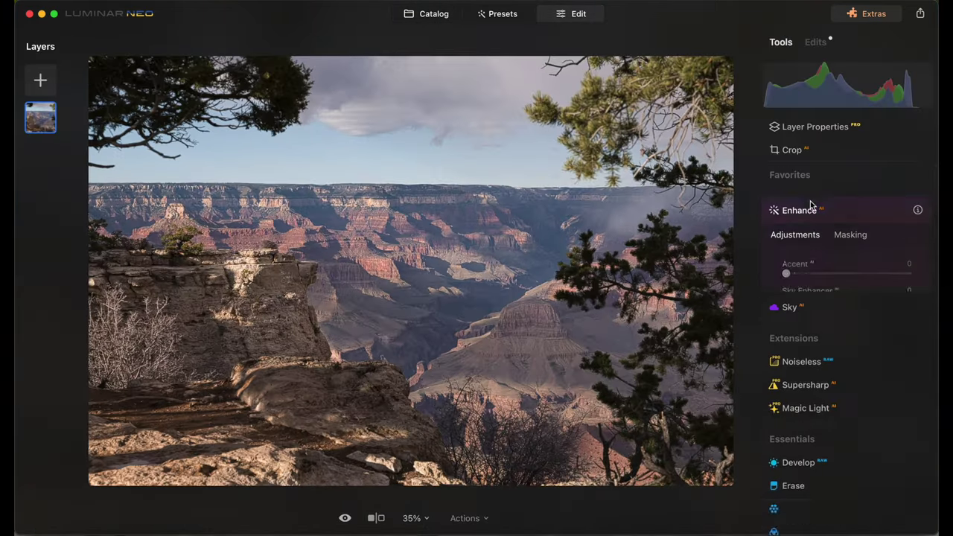
left_click_drag(787, 300, 832, 301)
left_click_drag(787, 274, 808, 273)
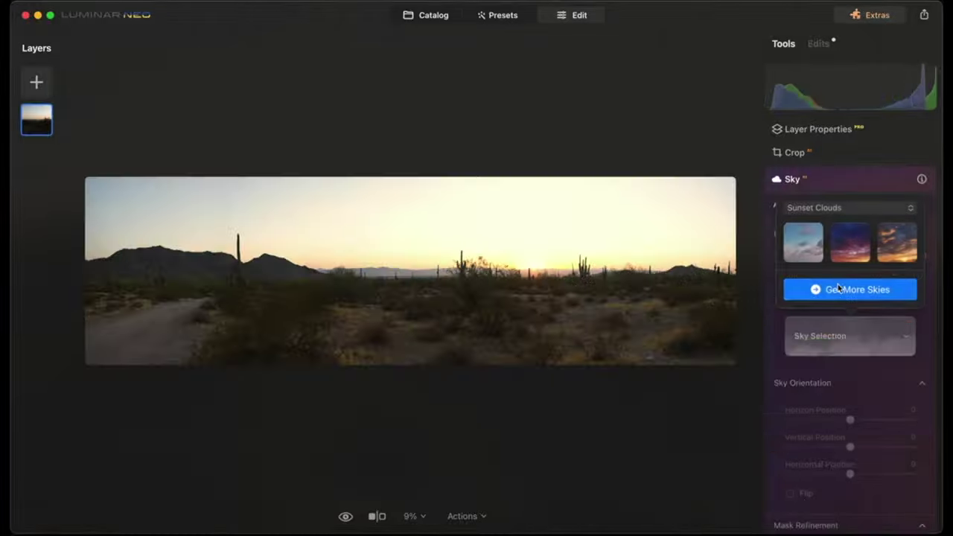
left_click(897, 242)
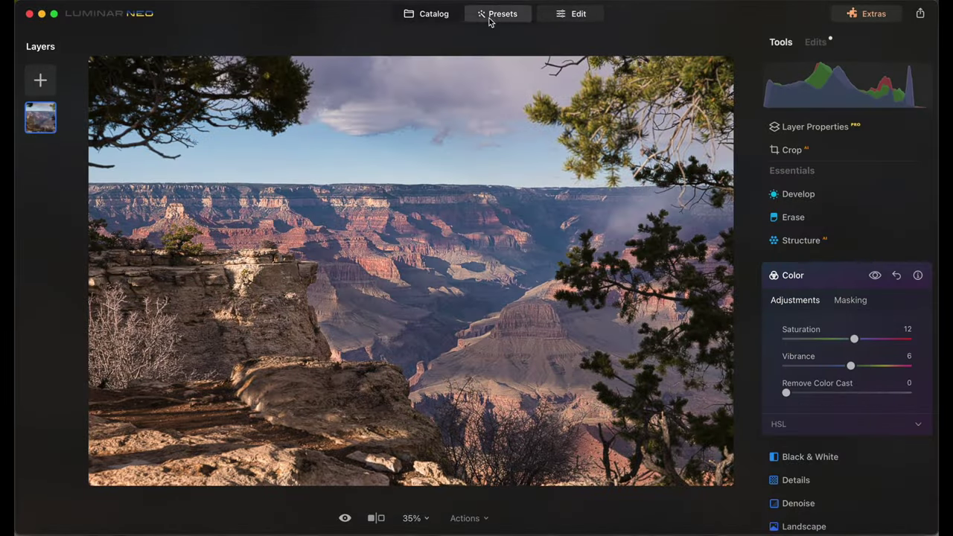
left_click(426, 14)
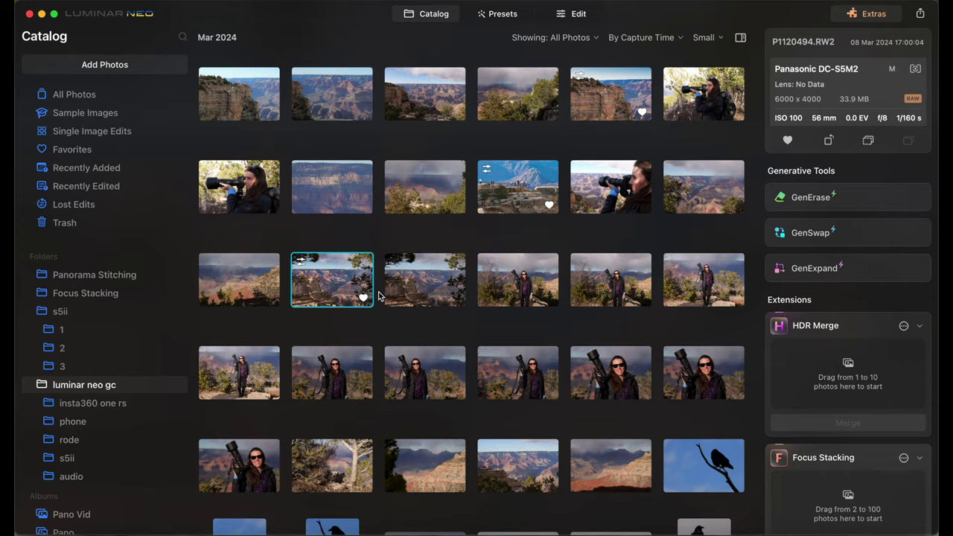
Straighten the sunglasses portrait by rotating it about 2° and apply the crop
double_click(322, 381)
left_click(792, 153)
left_click_drag(747, 213, 748, 200)
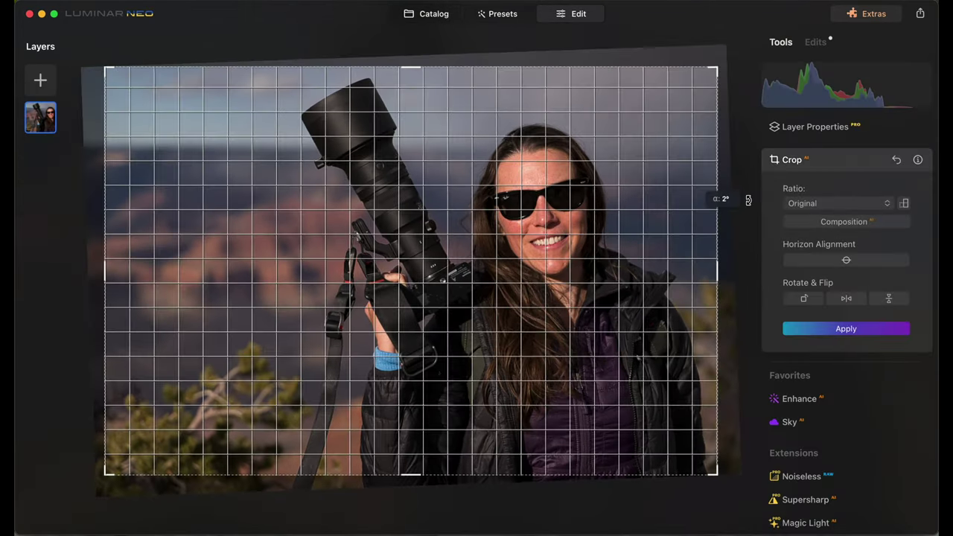
left_click(814, 328)
Increase the portrait's Skin shine removal and skin smoothing
scroll(812, 334, "down", 5)
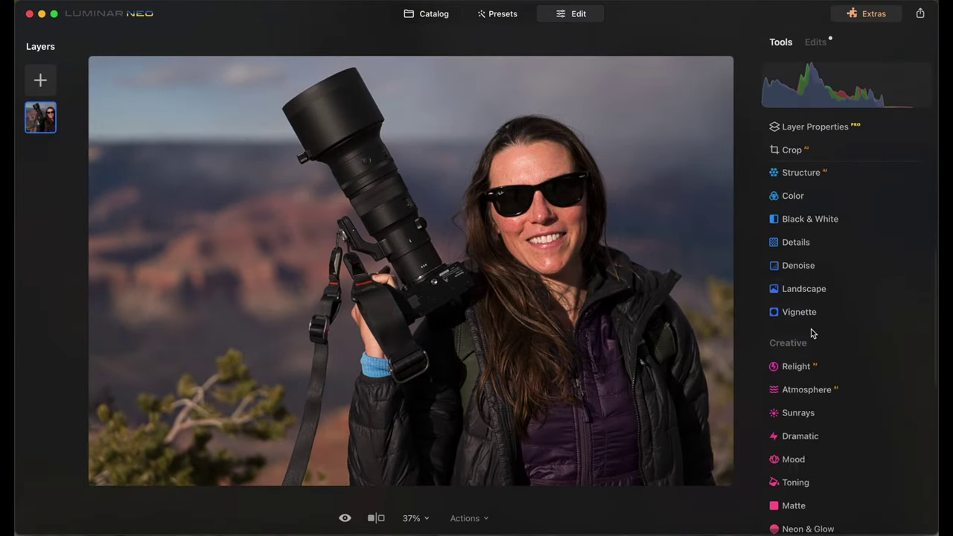
scroll(812, 333, "down", 5)
left_click(790, 383)
left_click_drag(784, 383, 884, 383)
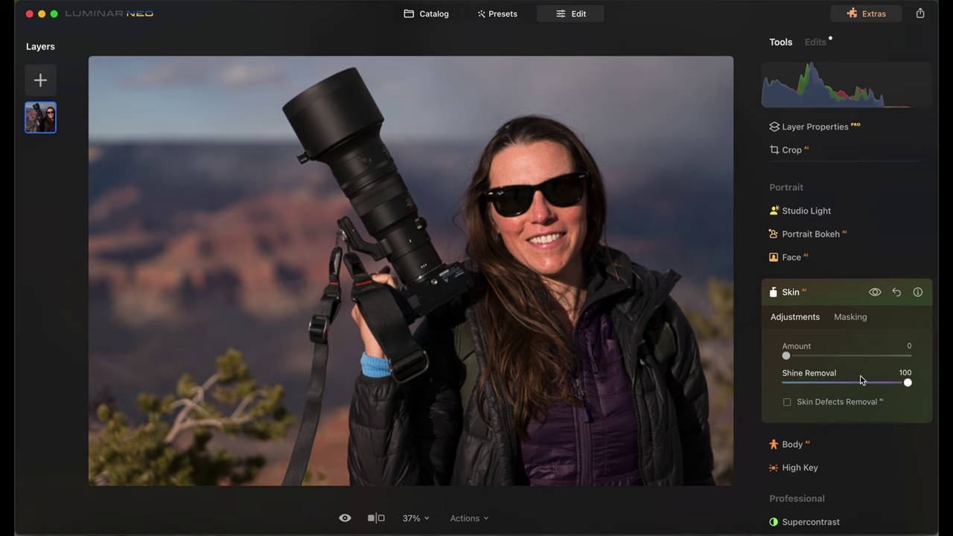
left_click(838, 357)
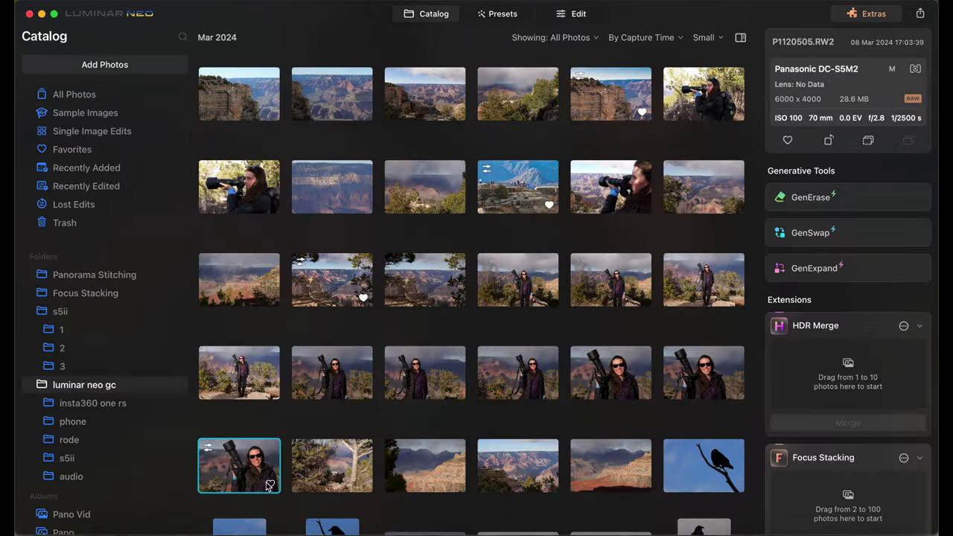
scroll(615, 351, "down", 8)
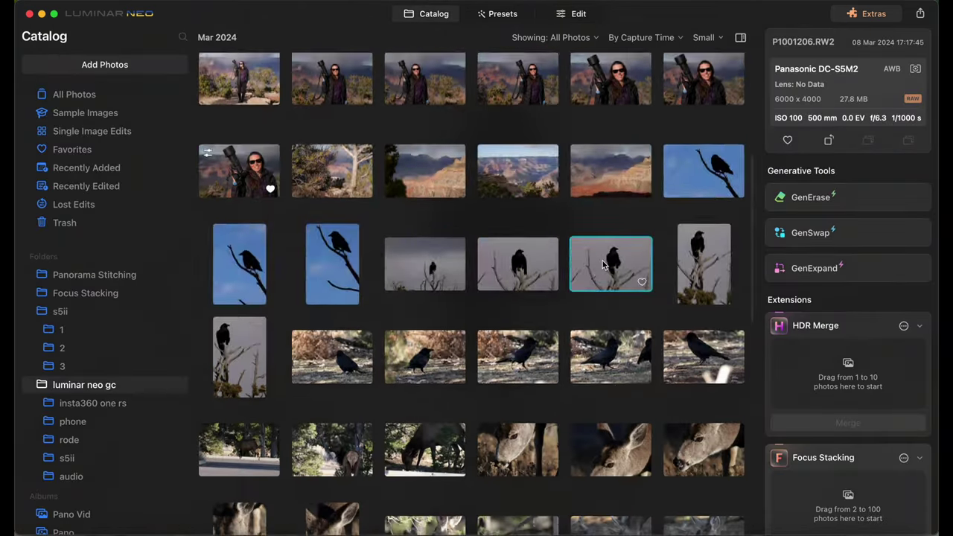
Open the crow photo and try the Enhance Sky Enhancer slider
left_click(579, 15)
left_click(796, 199)
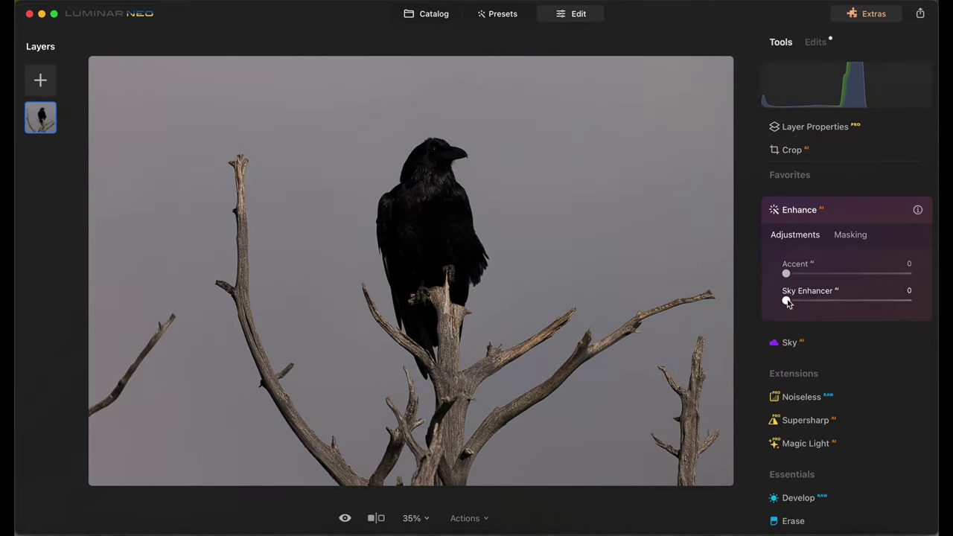
mouse_move(786, 300)
left_mouse_down()
mouse_move(910, 301)
mouse_move(787, 300)
left_mouse_up()
scroll(782, 297, "down", 15)
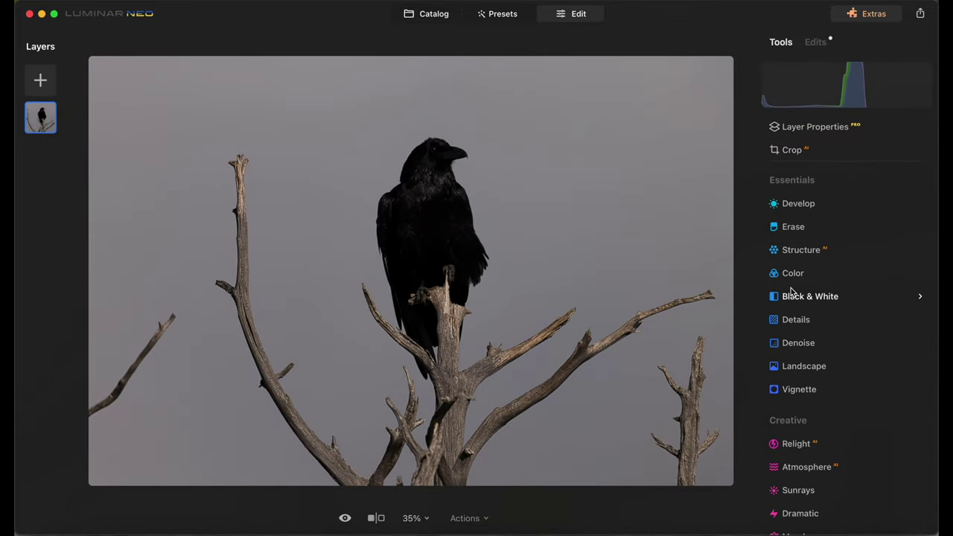
scroll(791, 295, "down", 2)
In Develop, set the raven photo's Exposure to 0.42, Shadows 26 and Blacks 97
left_click(814, 45)
left_click(799, 202)
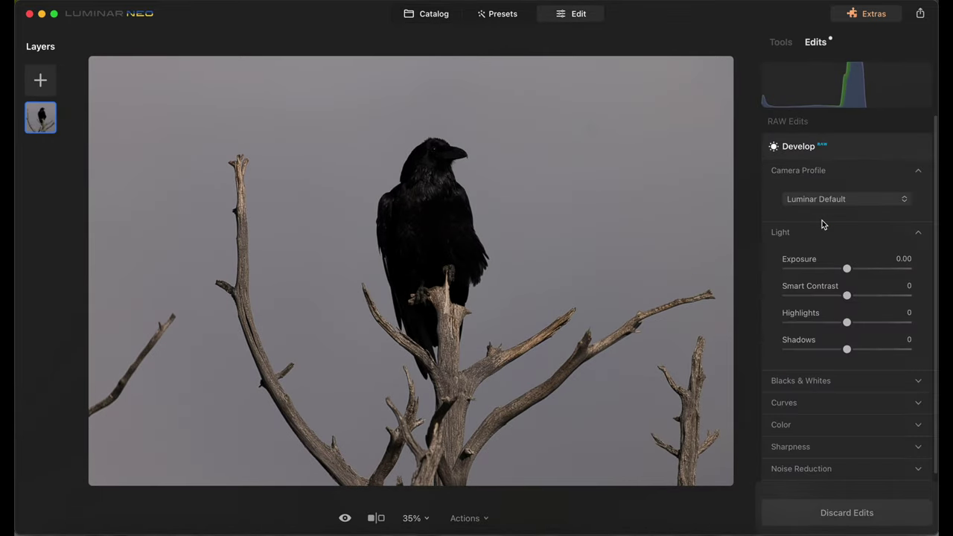
left_click_drag(847, 269, 852, 269)
left_click(801, 380)
scroll(834, 350, "down", 2)
left_click_drag(846, 355, 907, 357)
left_click_drag(846, 287, 862, 288)
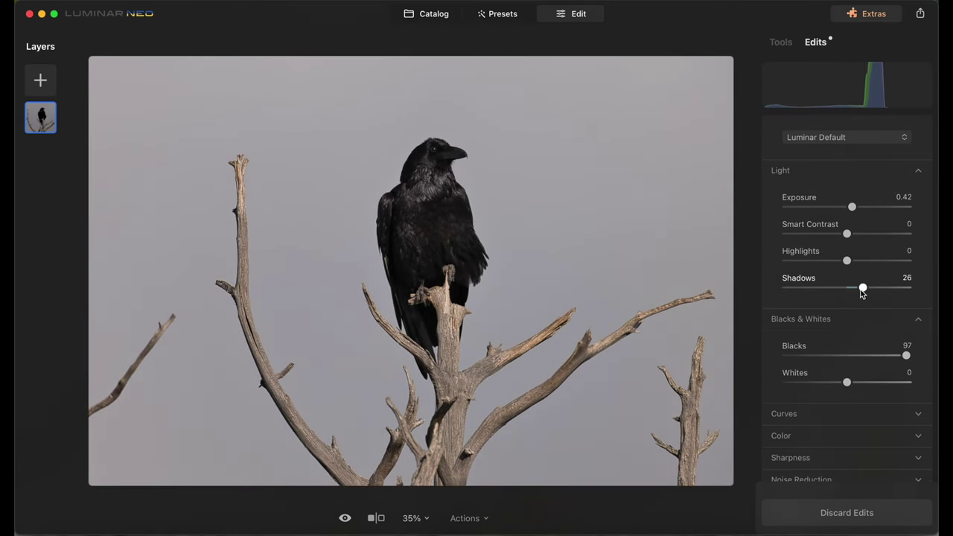
scroll(857, 313, "down", 3)
Set Develop Color Saturation to 20 and Vibrance to 12
left_click(781, 226)
left_click_drag(854, 341, 859, 338)
left_click_drag(847, 364, 856, 365)
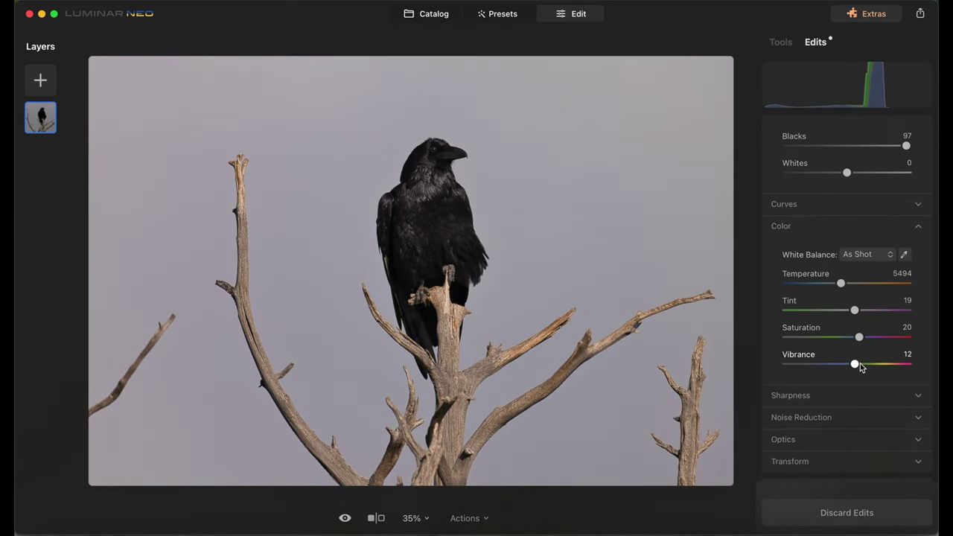
scroll(860, 365, "up", 5)
left_click(415, 519)
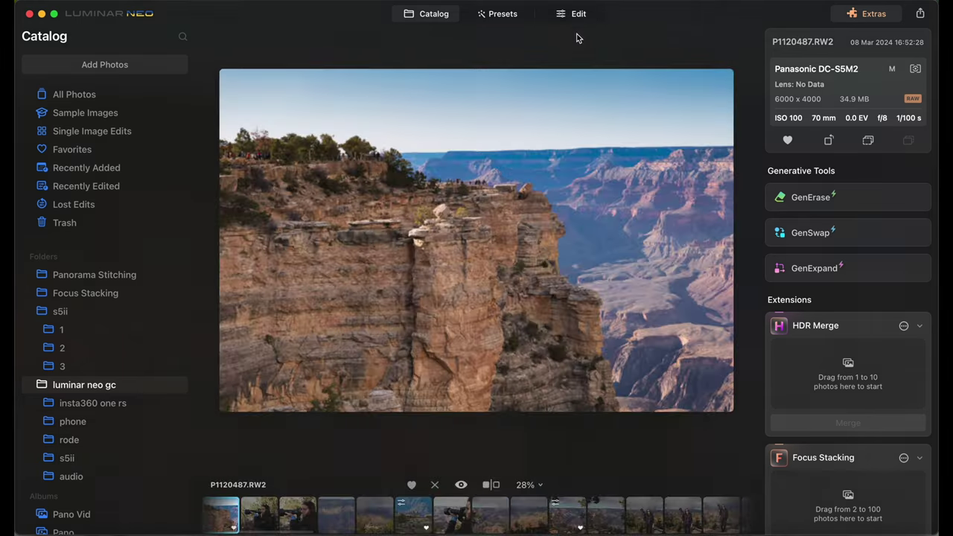
Open the canyon photo's Develop edit and keep the Luminar Default camera profile
left_click(571, 16)
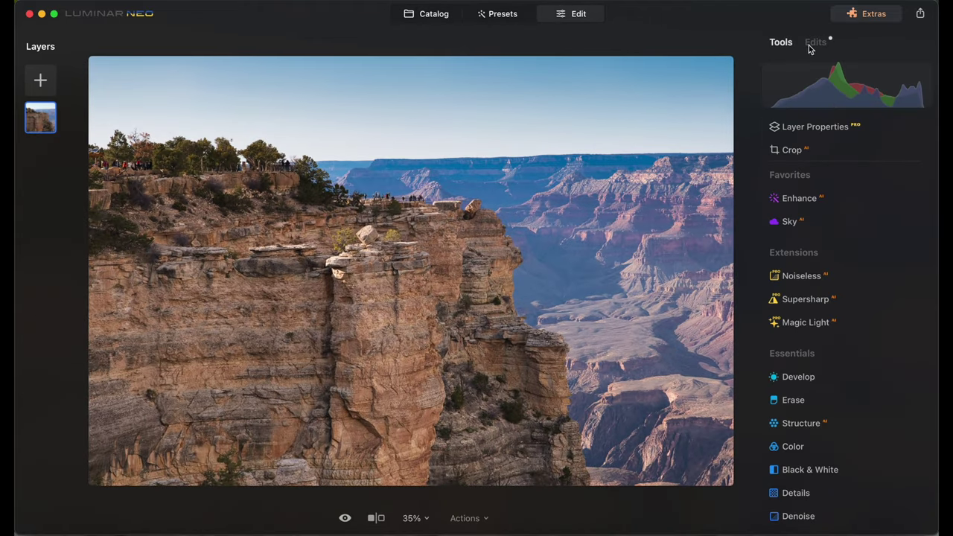
left_click(814, 42)
left_click(841, 421)
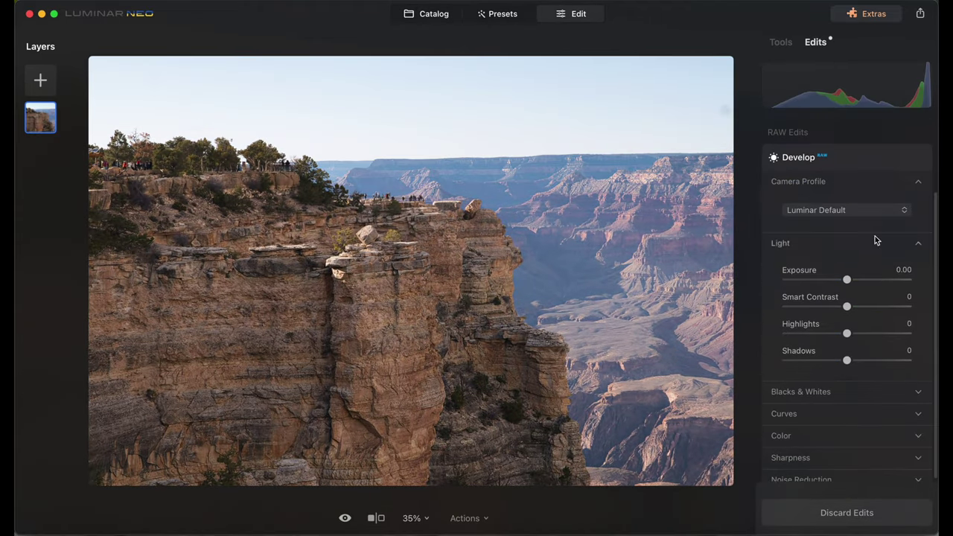
left_click(876, 212)
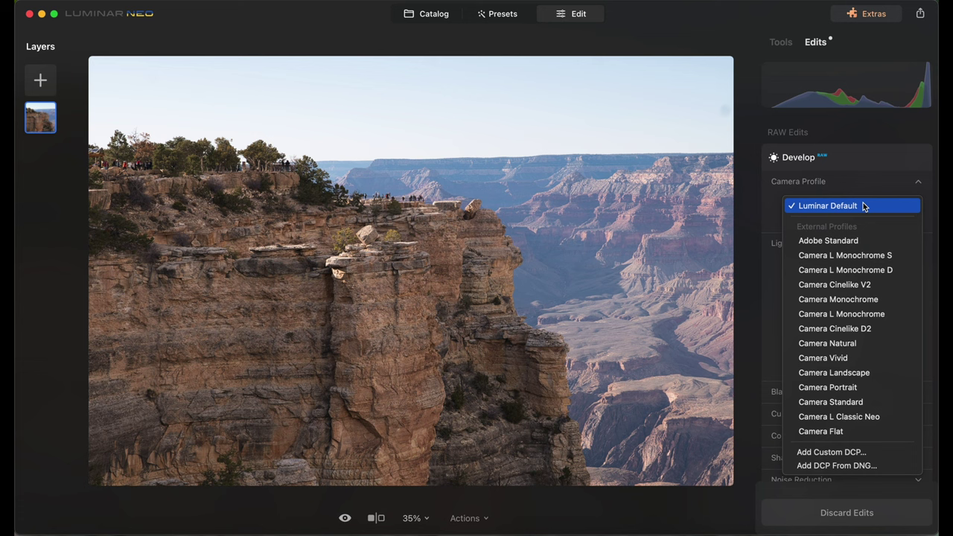
left_click(864, 207)
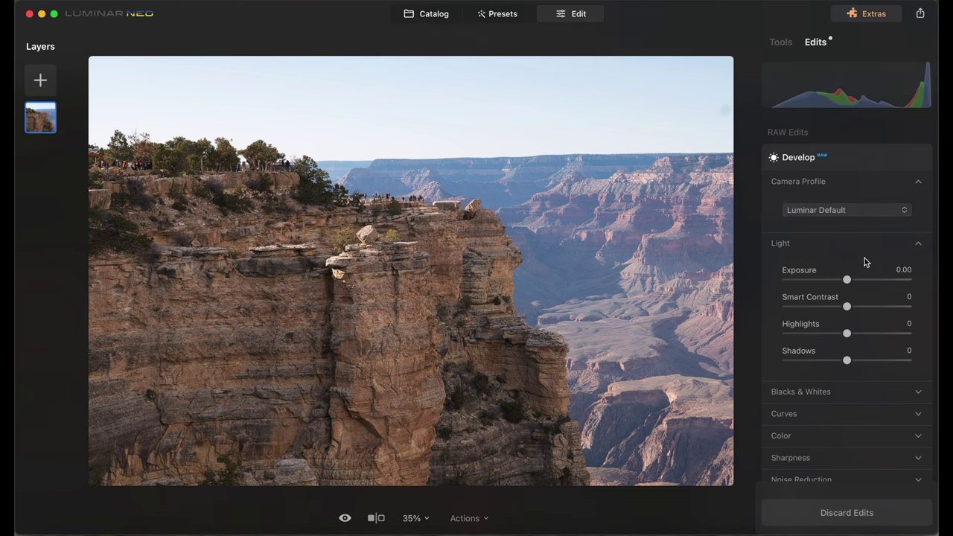
Review Develop's Color, Curves, Blacks & Whites, Noise Reduction and Optics sections, and the Tools list
scroll(865, 271, "down", 3)
left_click(854, 352)
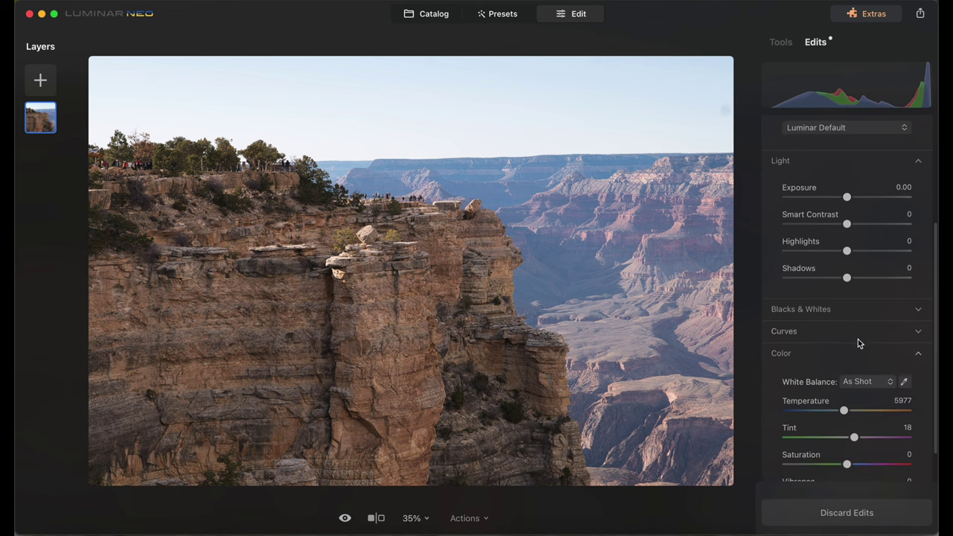
left_click(858, 334)
left_click(858, 309)
scroll(859, 316, "down", 8)
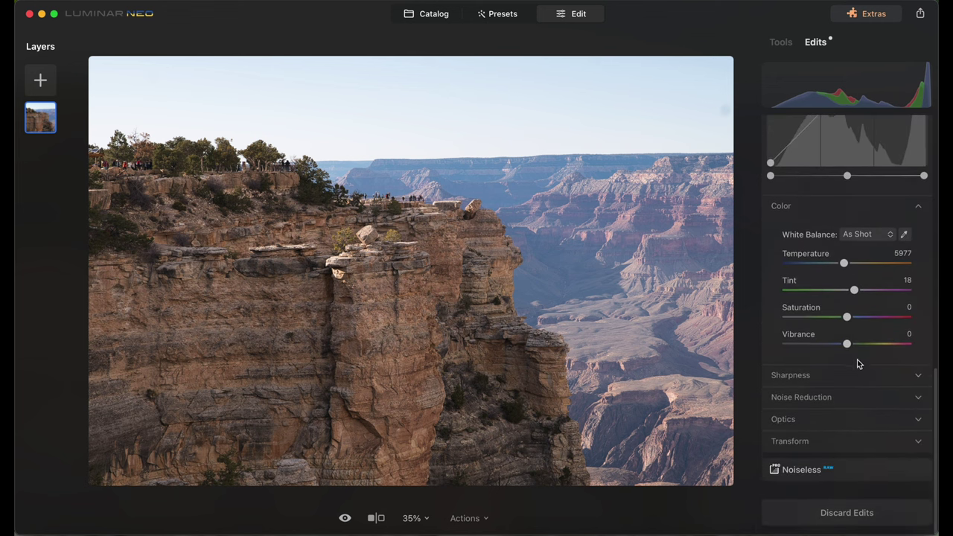
left_click(856, 400)
scroll(857, 400, "down", 3)
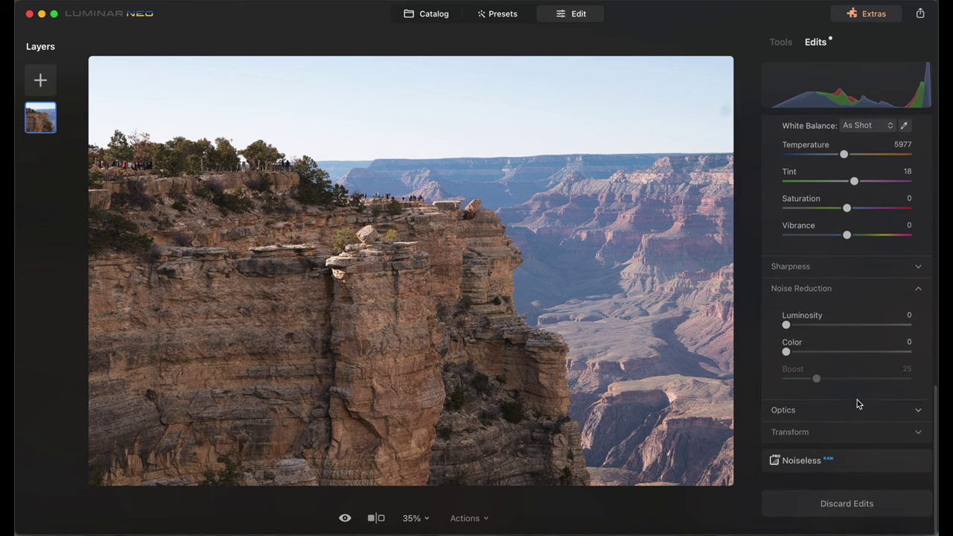
left_click(858, 419)
scroll(857, 419, "down", 5)
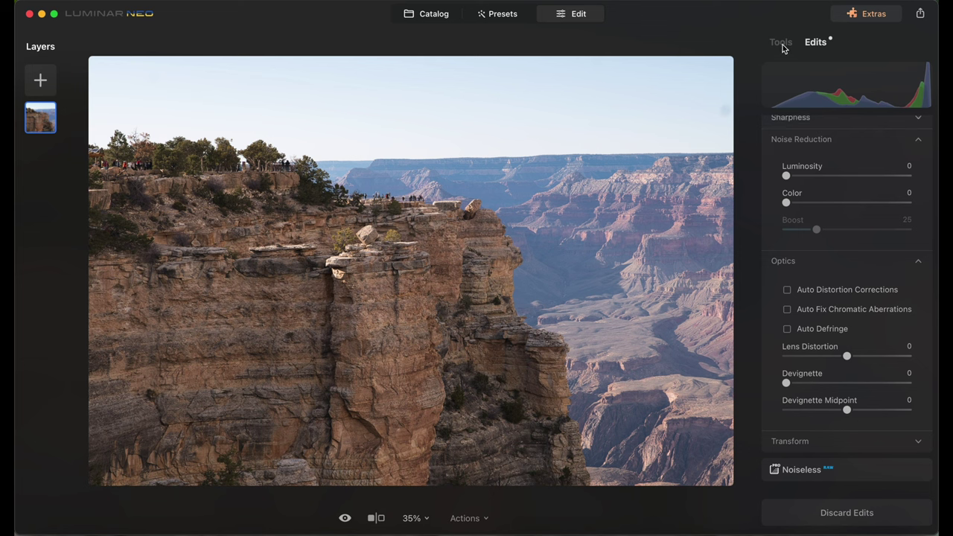
left_click(782, 44)
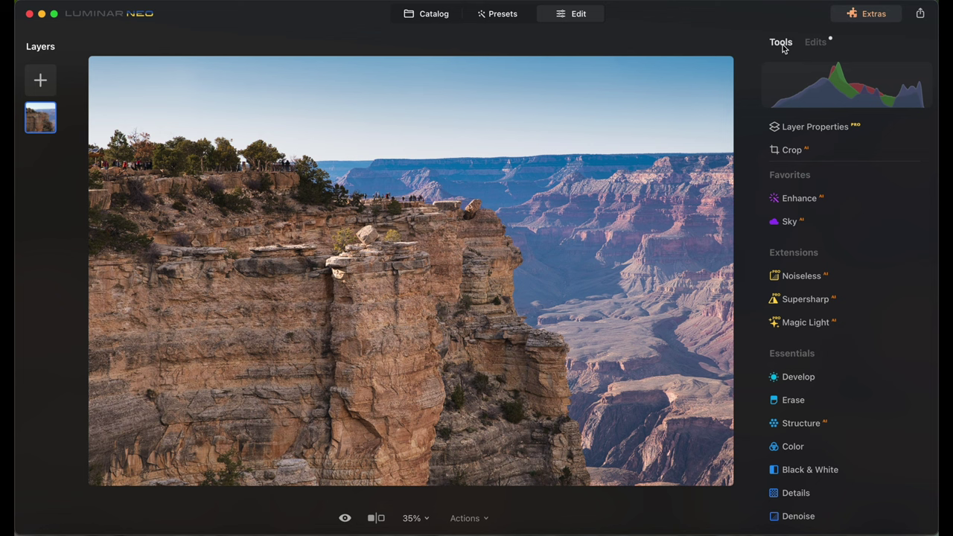
left_click(813, 43)
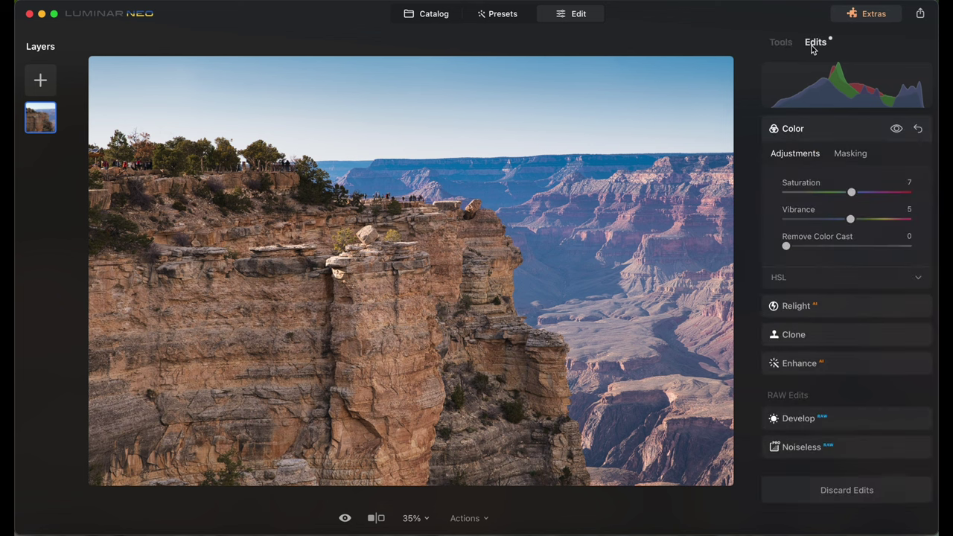
Compare the canyon photo with Enhance switched off and back on
left_click(819, 364)
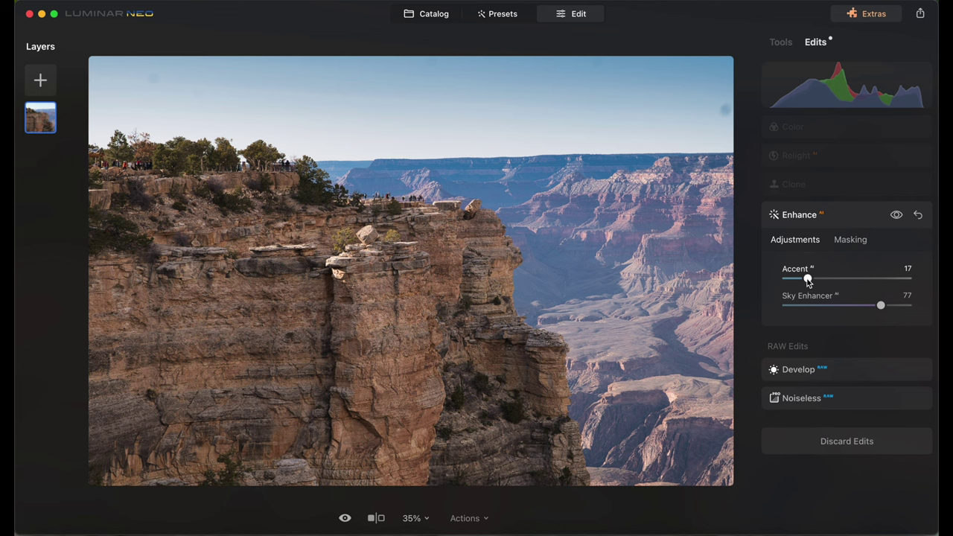
left_click(895, 216)
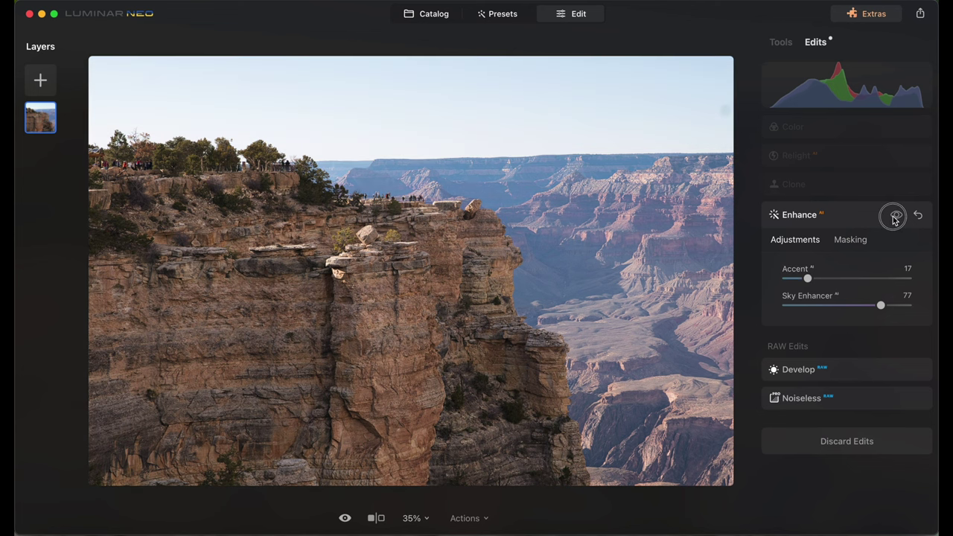
left_click(896, 216)
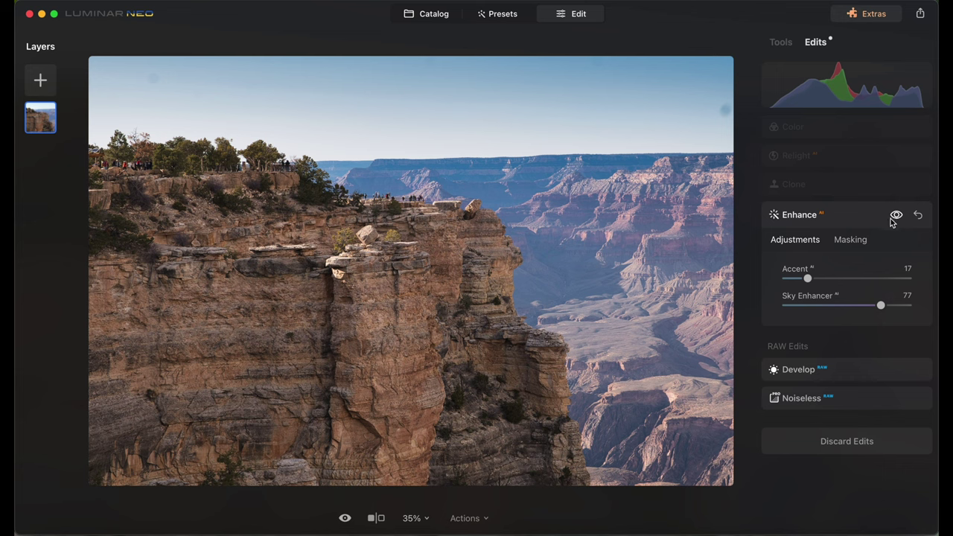
Lower Sky Enhancer to 69 and Accent to 18
mouse_move(881, 309)
left_mouse_down()
mouse_move(775, 309)
mouse_move(872, 310)
left_mouse_up()
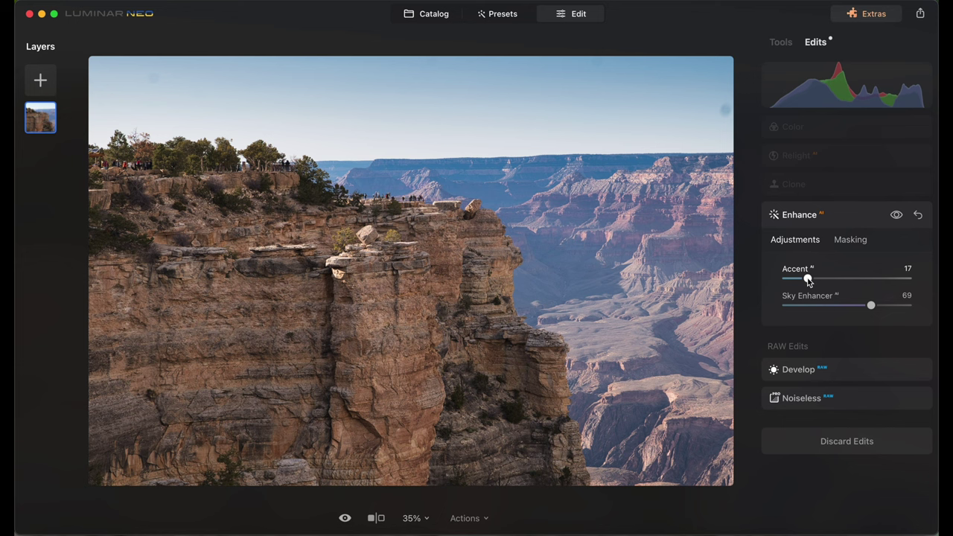
mouse_move(808, 280)
left_mouse_down()
mouse_move(778, 281)
mouse_move(810, 281)
left_mouse_up()
left_click(821, 184)
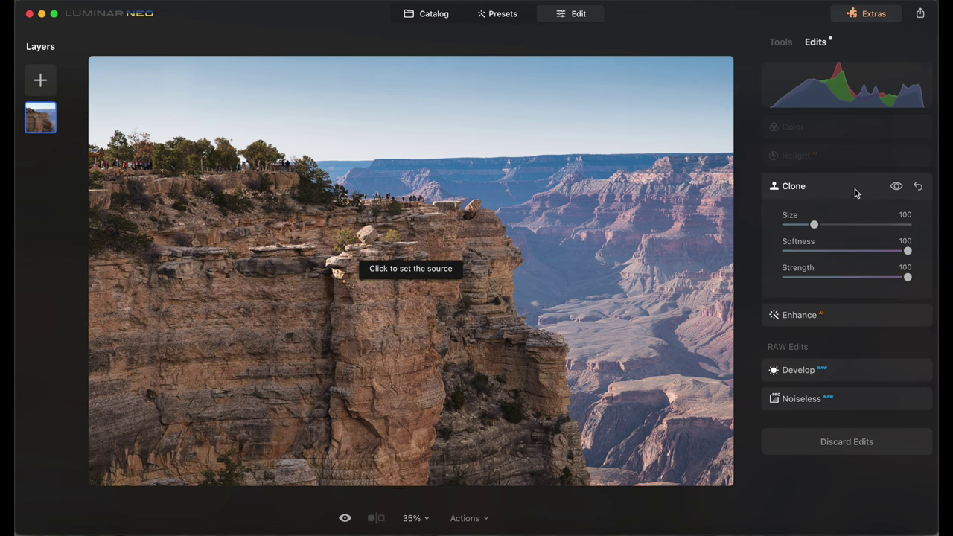
Compare the photo with the Clone fix off and on, leaving it enabled
left_click(897, 188)
left_click(896, 188)
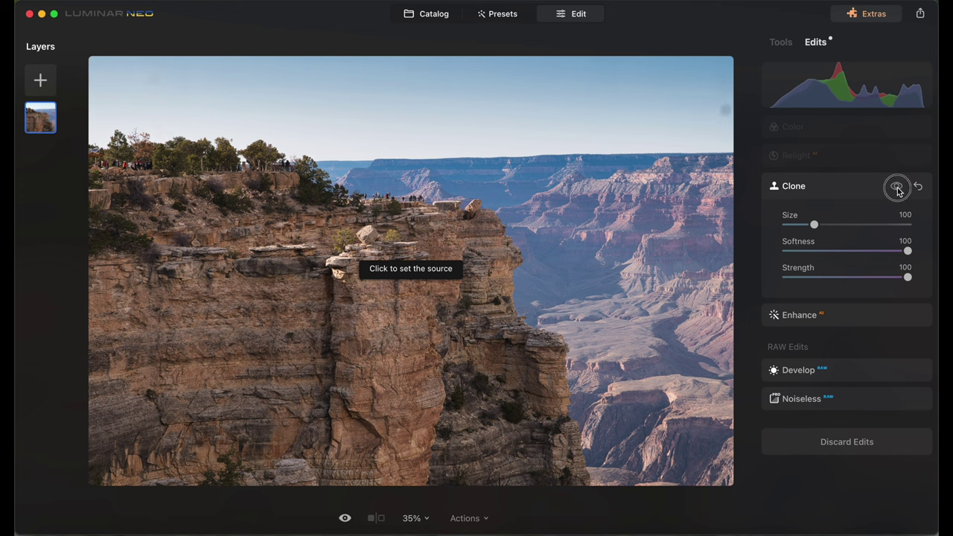
left_click(897, 189)
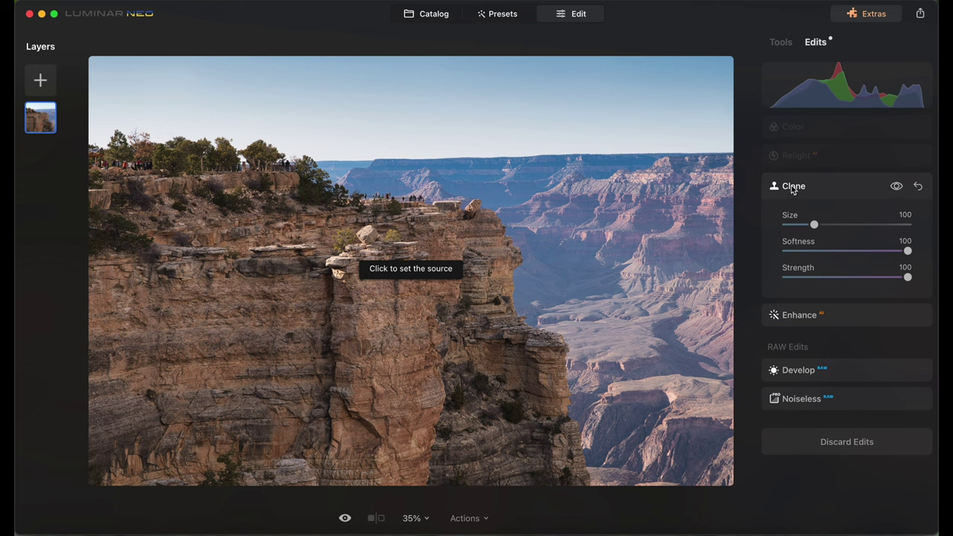
Compare the photo with Relight toggled, then raise Brightness Near to 66
left_click(839, 158)
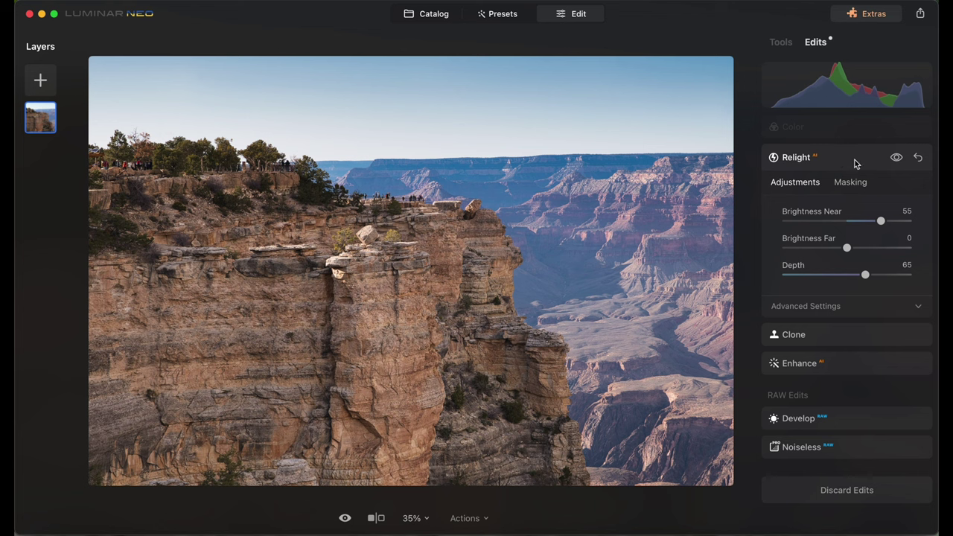
left_click(897, 159)
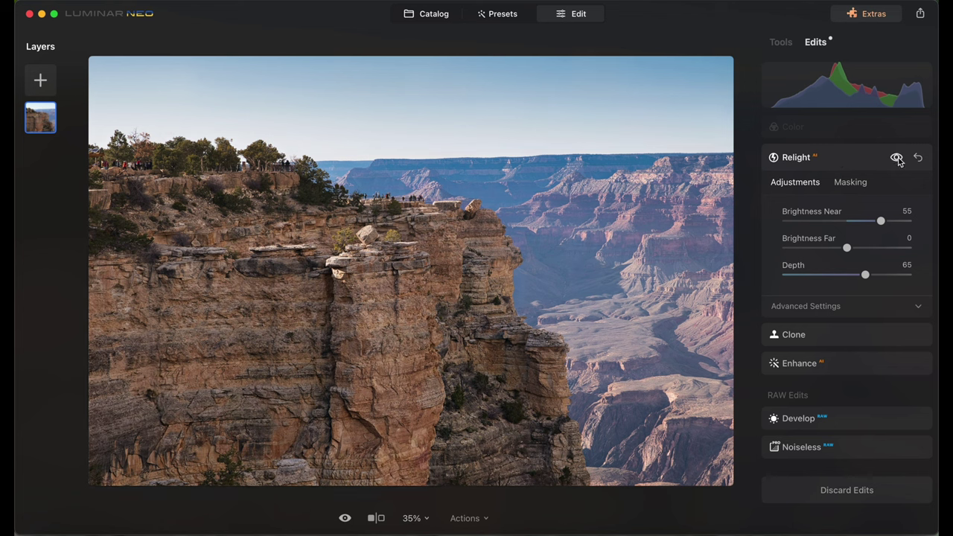
left_click(897, 158)
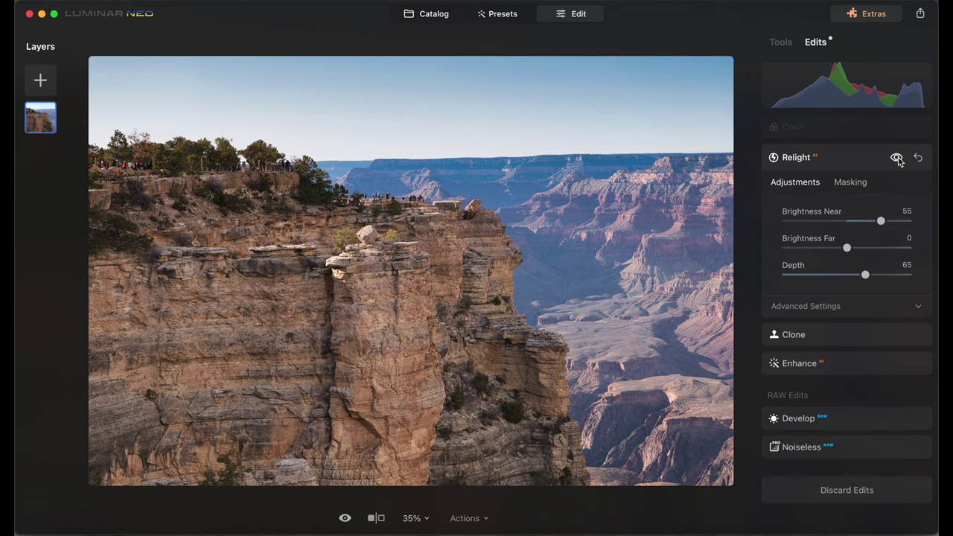
left_click(897, 158)
left_click(918, 309)
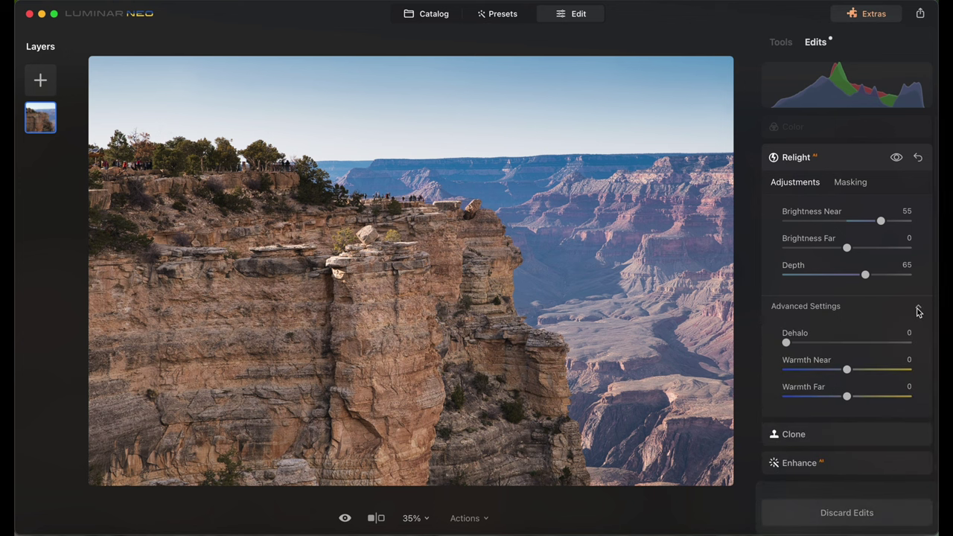
left_click(919, 309)
mouse_move(881, 221)
left_mouse_down()
mouse_move(857, 225)
mouse_move(889, 227)
left_mouse_up()
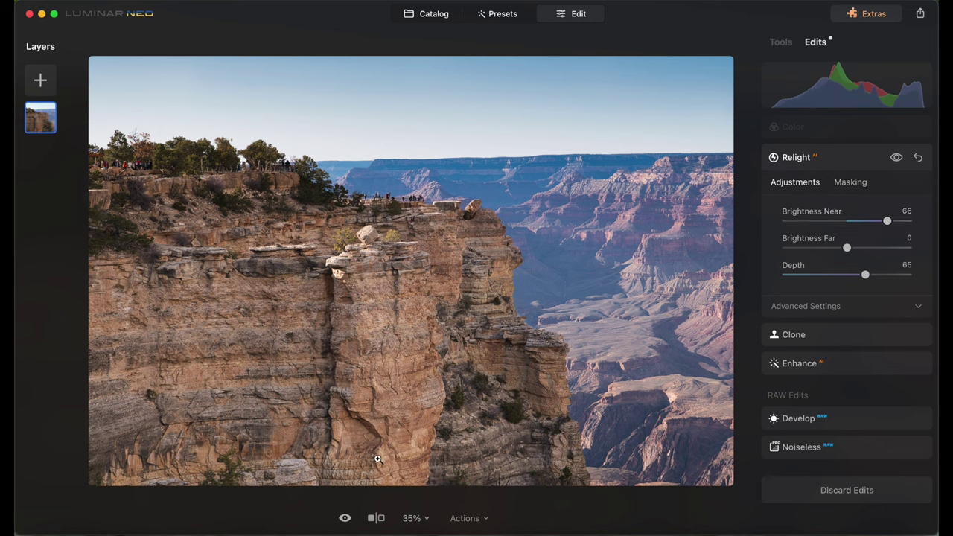
left_click(399, 202)
Compare the cliff photo with and without the Color adjustment and review its HSL sliders
left_click(398, 202)
left_click(836, 129)
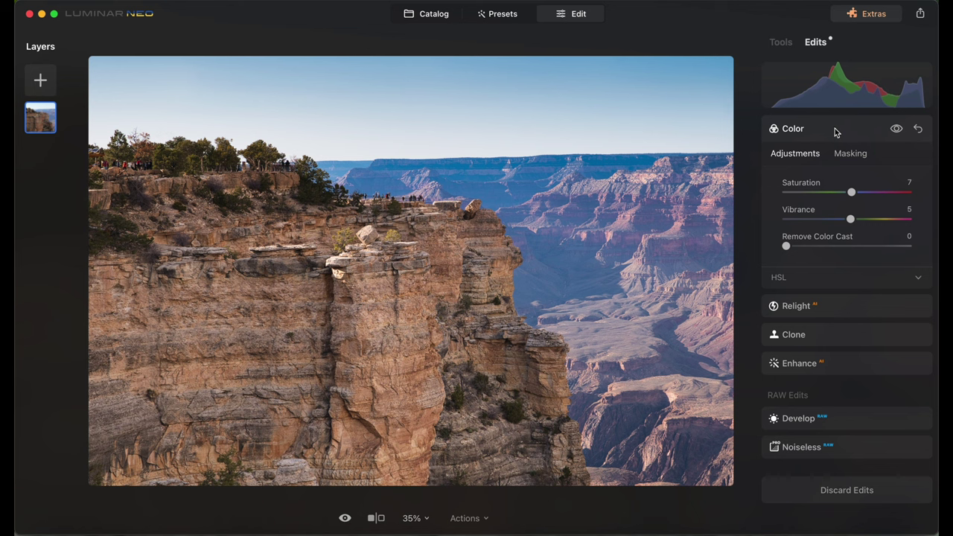
left_click(897, 129)
left_click(896, 130)
left_click(917, 279)
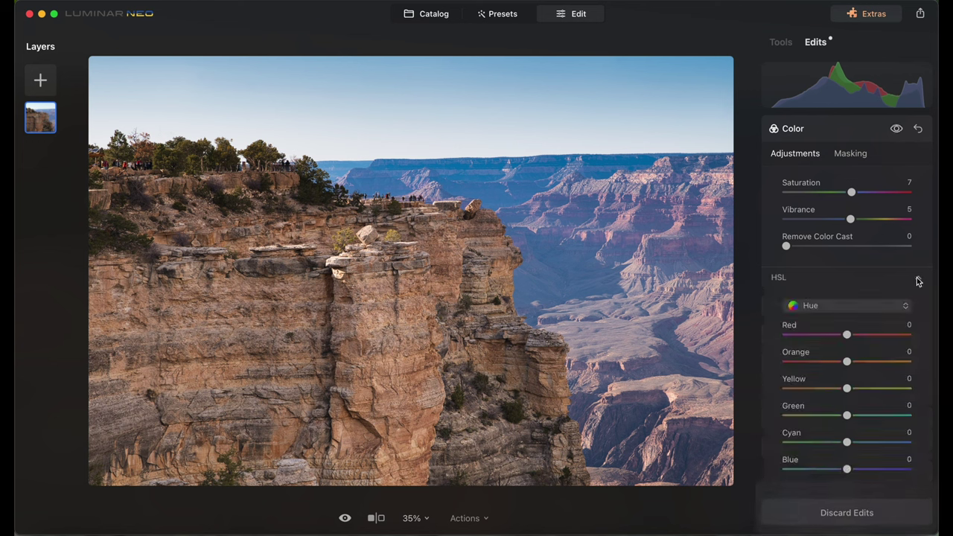
left_click(917, 280)
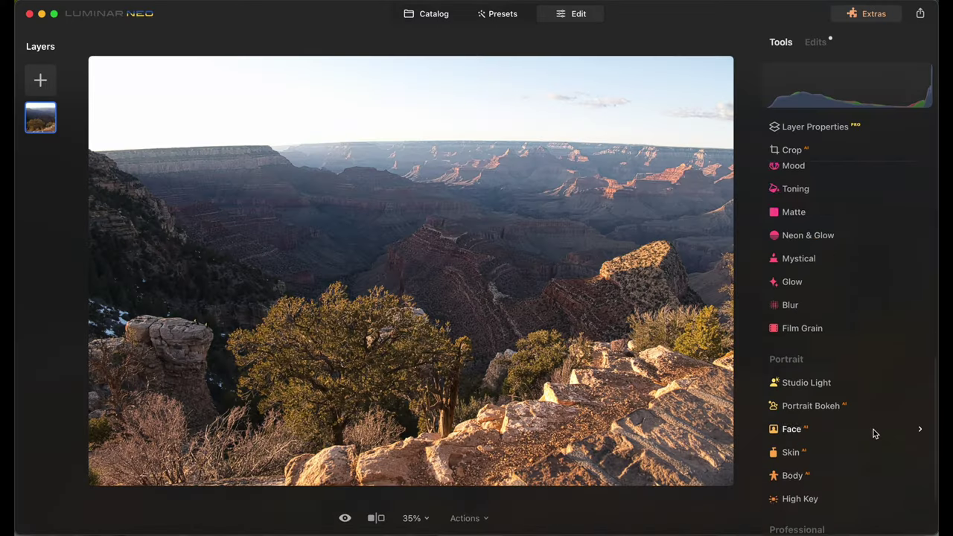
Turn on Auto Distortion Corrections in Develop's Optics for the overlook photo
scroll(872, 435, "down", 3)
scroll(871, 444, "up", 5)
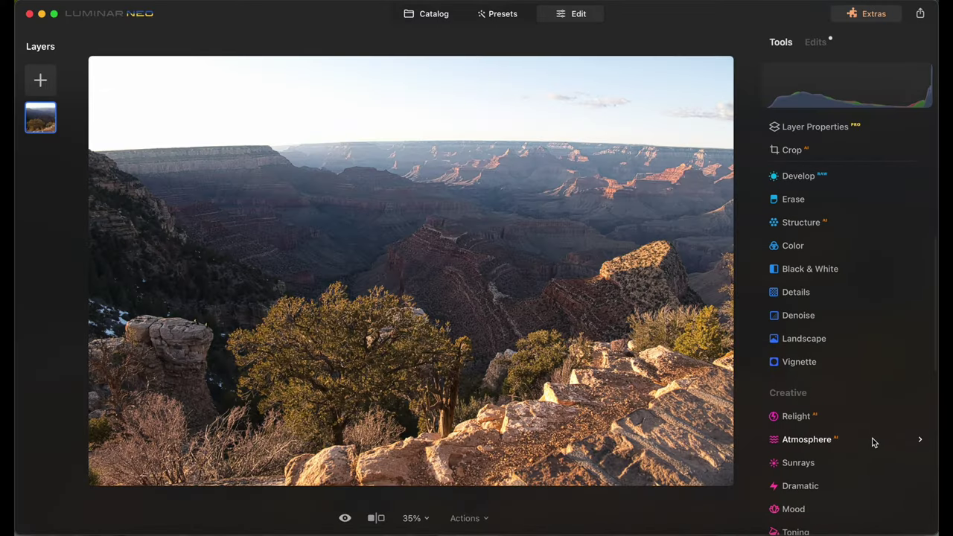
scroll(874, 442, "down", 10)
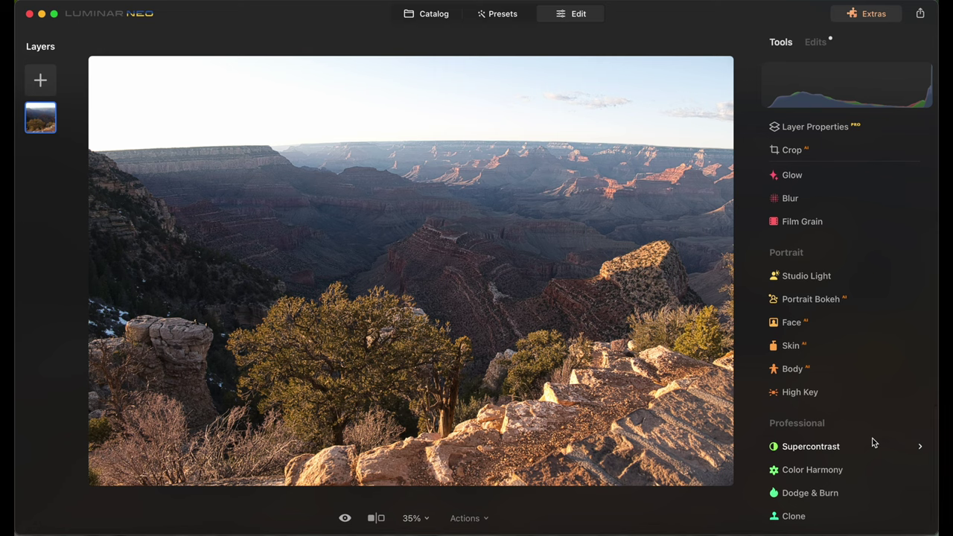
scroll(872, 443, "up", 10)
left_click(815, 42)
left_click(840, 419)
scroll(840, 419, "down", 3)
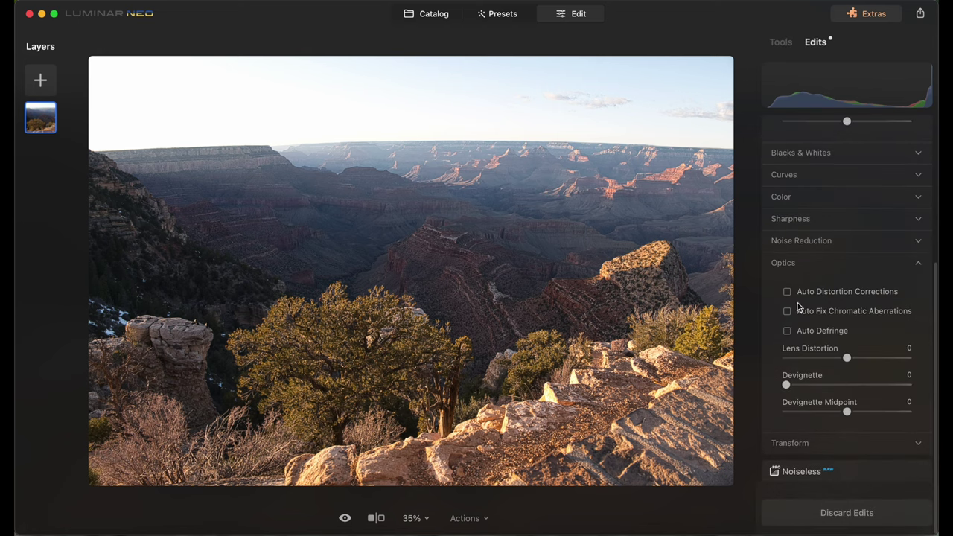
left_click(788, 291)
scroll(828, 298, "up", 3)
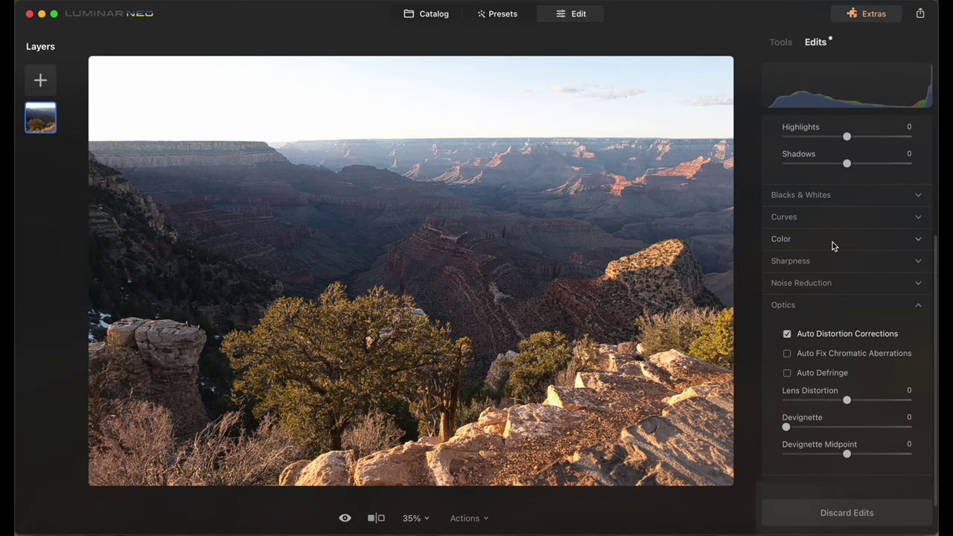
Raise the Enhance Sky Enhancer to 57
left_click(832, 280)
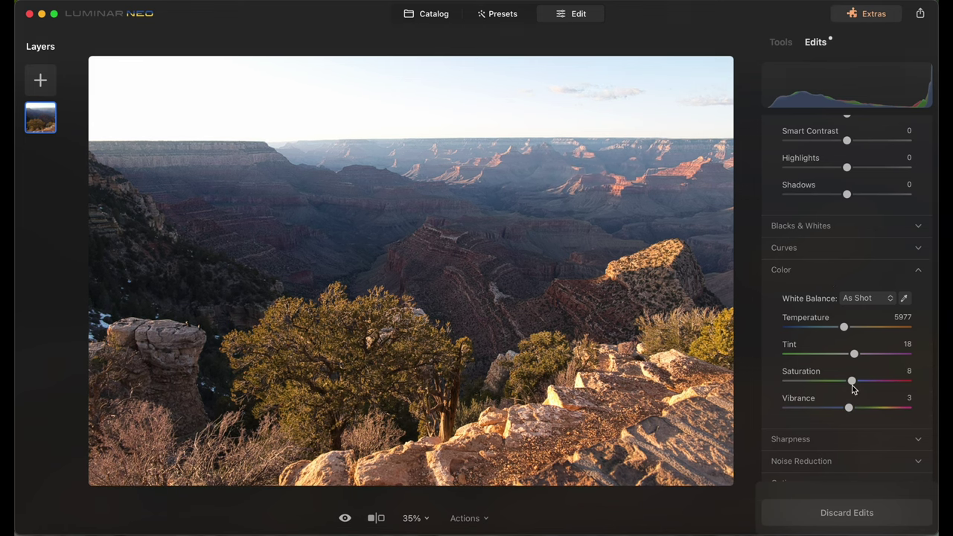
scroll(844, 372, "up", 5)
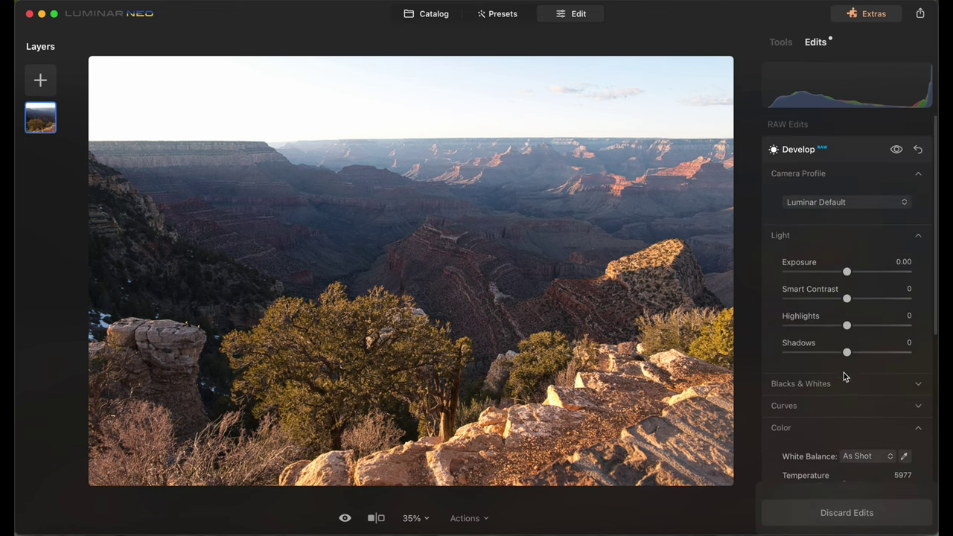
left_click(780, 41)
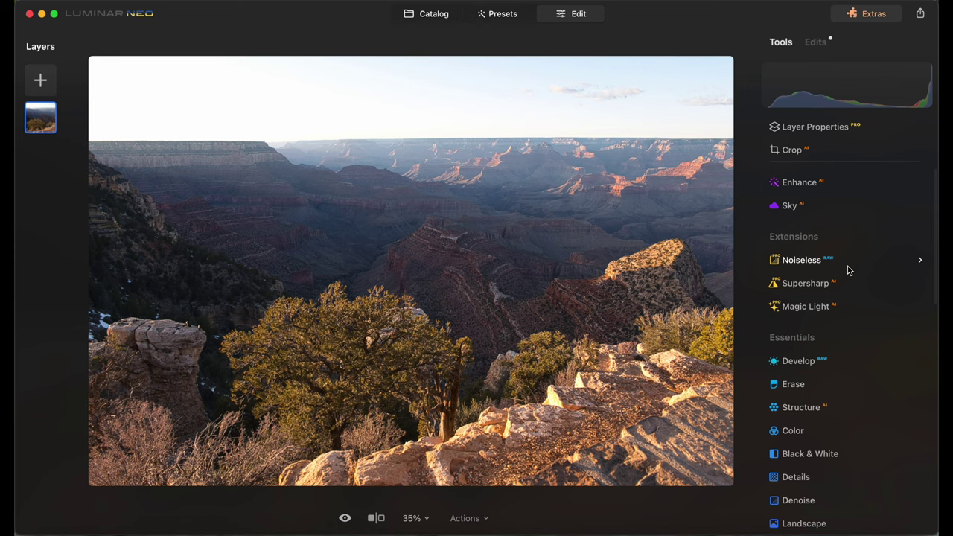
left_click(799, 182)
left_click_drag(788, 285, 856, 286)
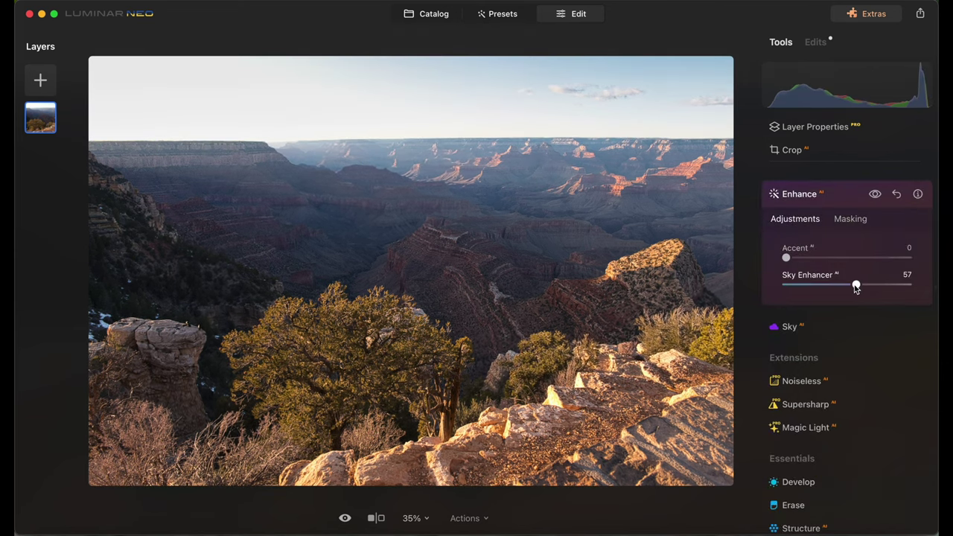
Open P1120525.RW2 for editing and set Sky Enhancer to 37
left_click(426, 14)
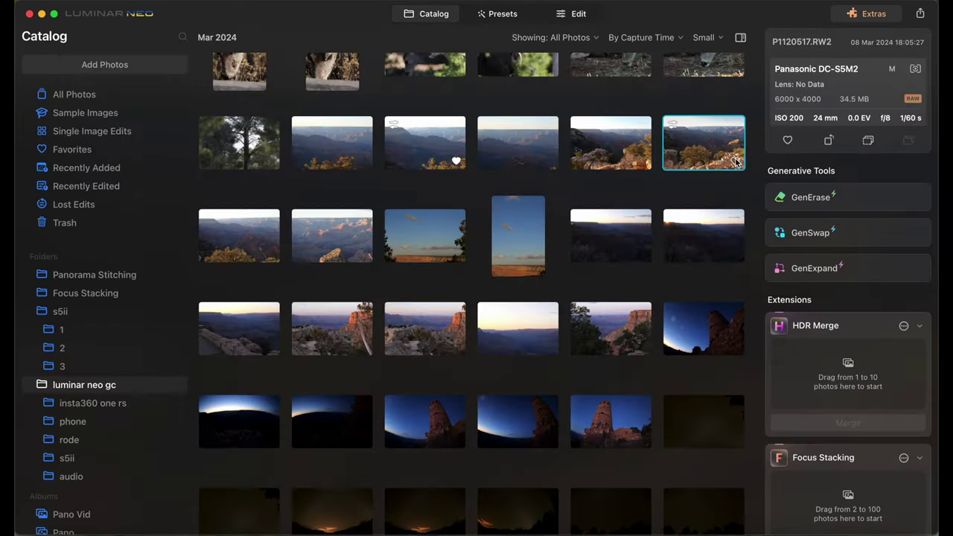
double_click(425, 330)
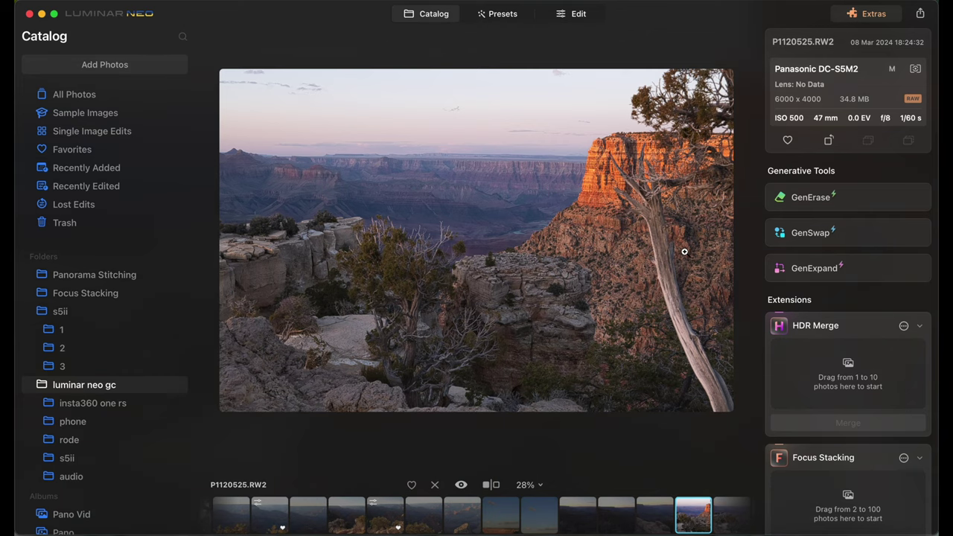
left_click(596, 16)
left_click(798, 209)
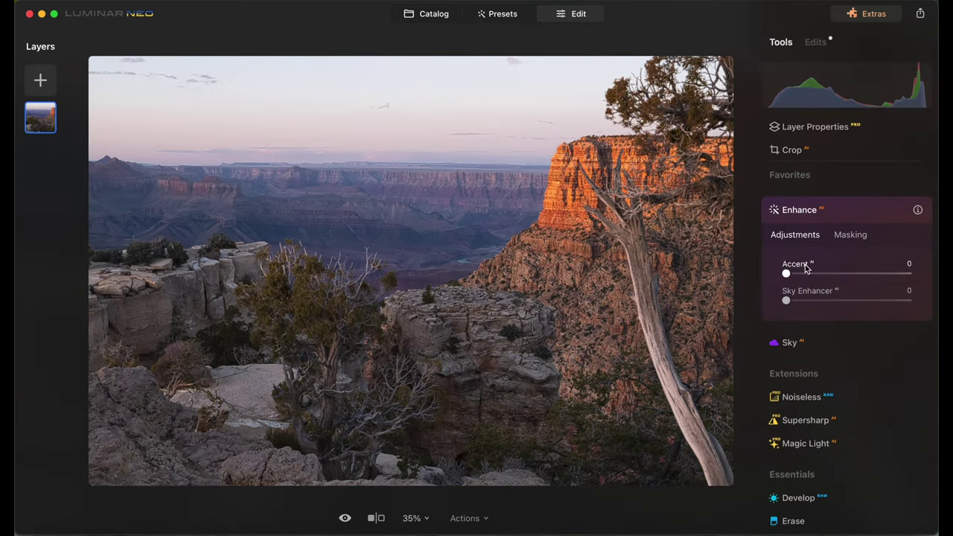
left_click_drag(786, 301, 833, 306)
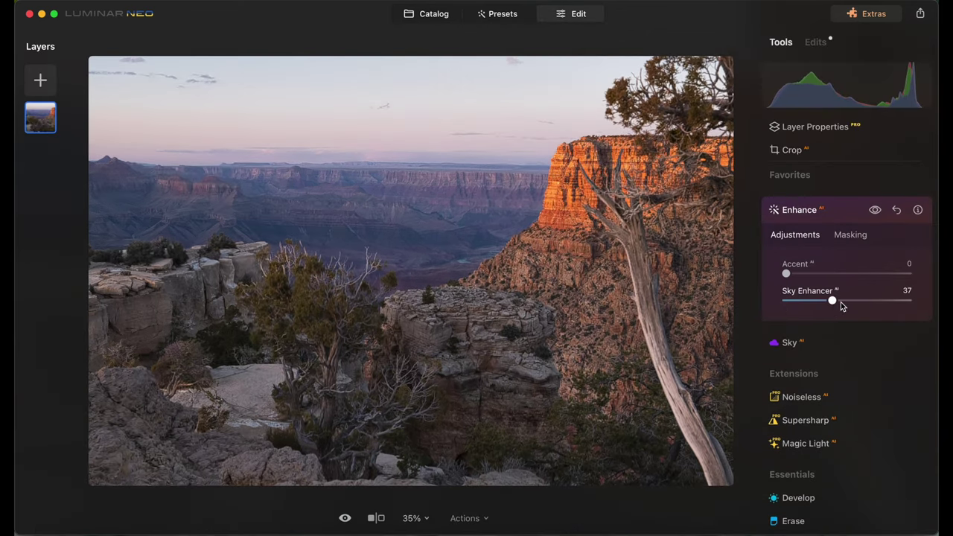
In Develop, set Saturation 4, Vibrance 5 and Shadows 8, then return to Catalog
scroll(839, 299, "down", 5)
left_click(832, 303)
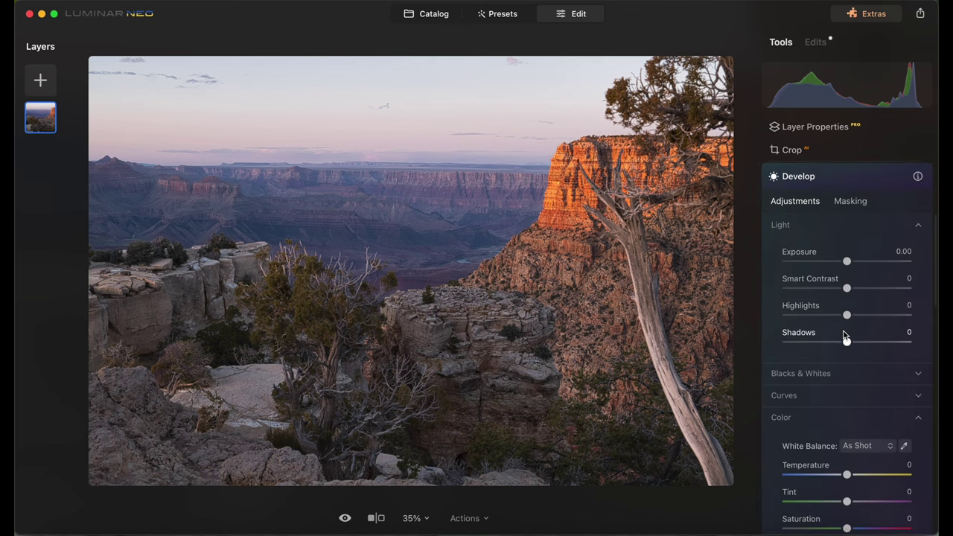
scroll(838, 335, "down", 3)
left_click_drag(847, 384, 851, 424)
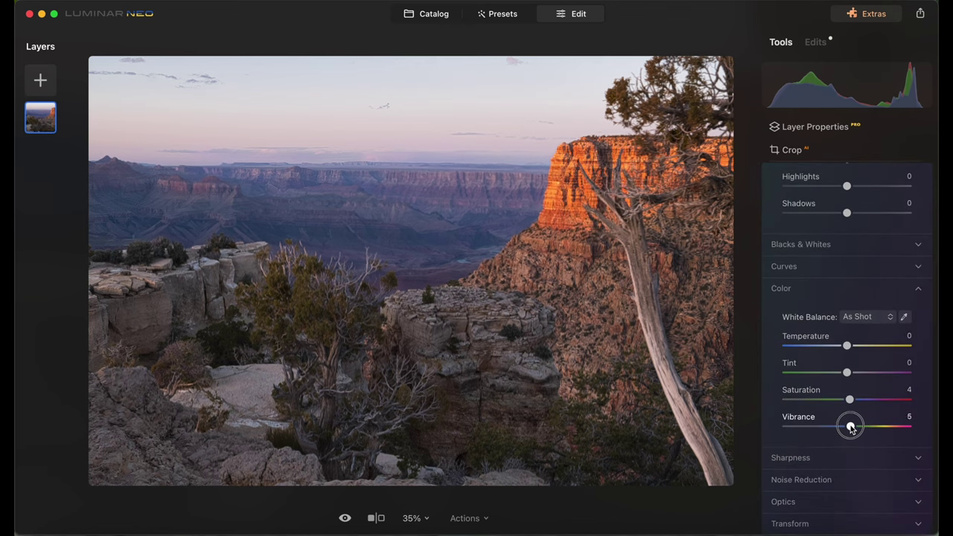
left_click_drag(847, 213, 852, 213)
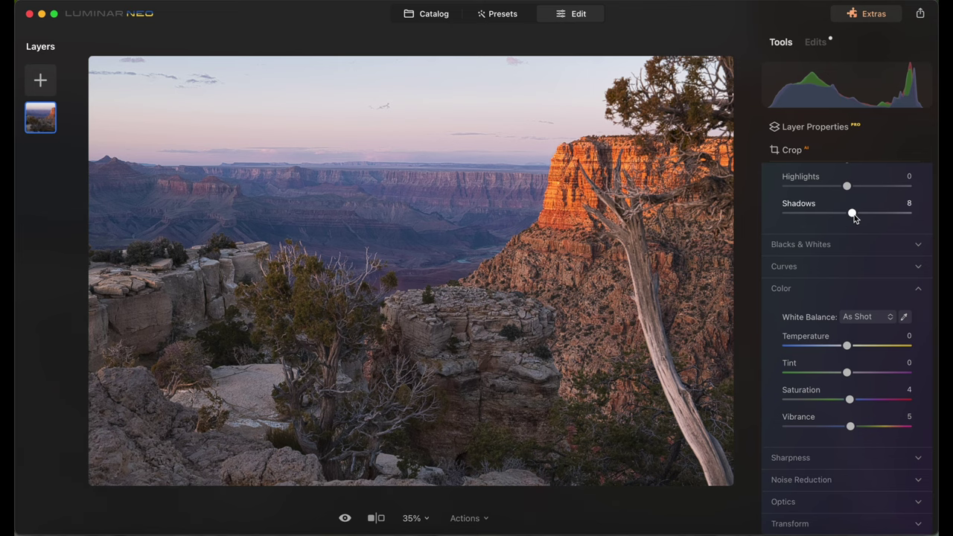
scroll(849, 202, "up", 3)
scroll(844, 294, "up", 5)
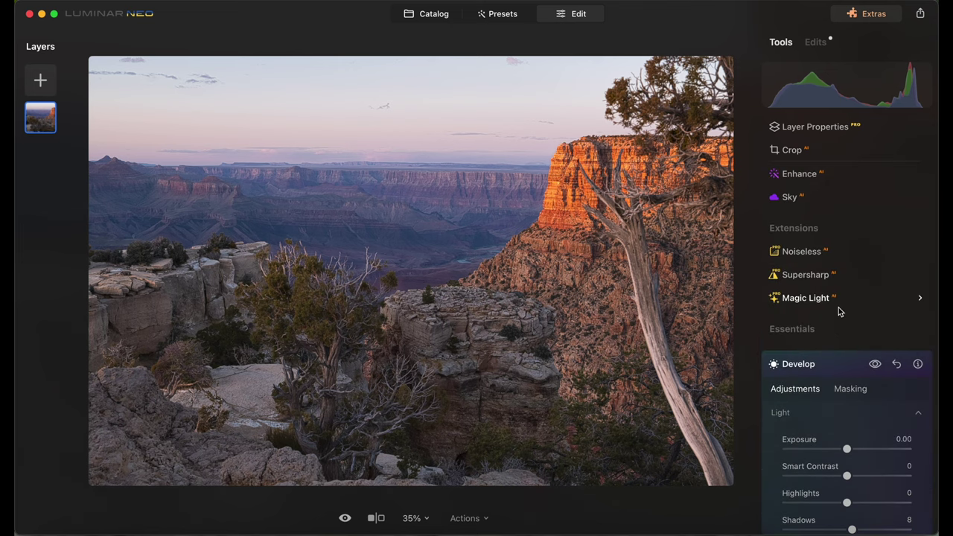
scroll(838, 310, "up", 1)
left_click(429, 14)
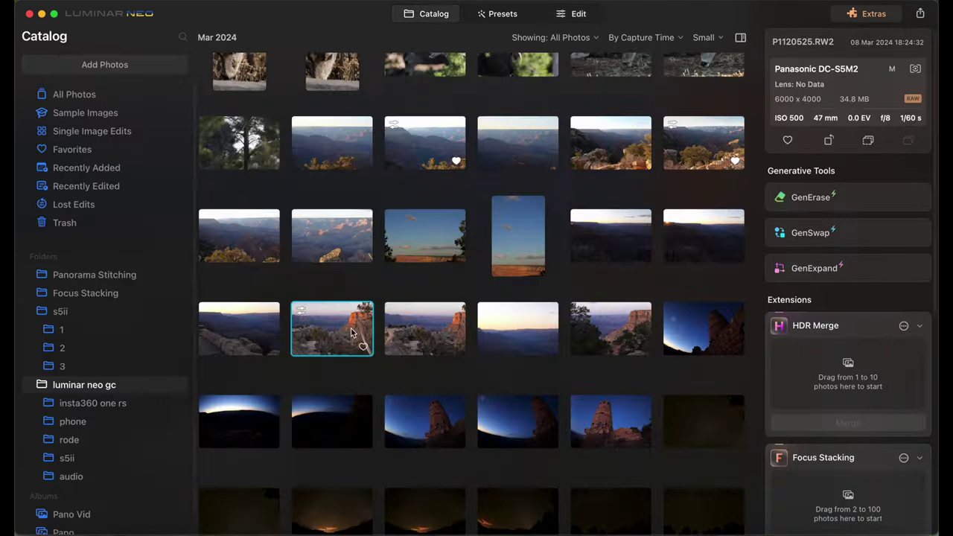
Open P1120528.RW2 for editing and give it Sky Enhancer 45 and Accent 11
double_click(526, 305)
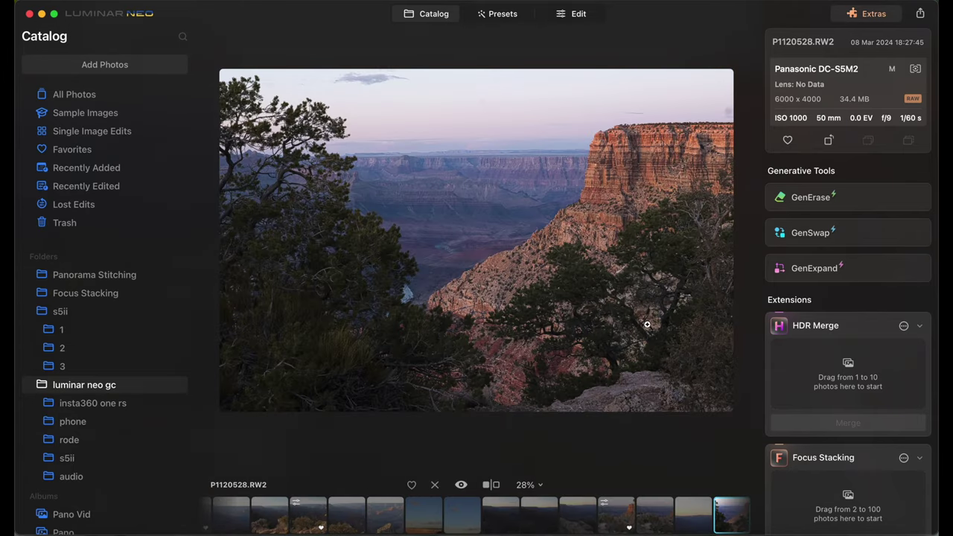
left_click(578, 15)
left_click(799, 209)
left_click_drag(787, 301, 842, 300)
left_click_drag(787, 273, 803, 275)
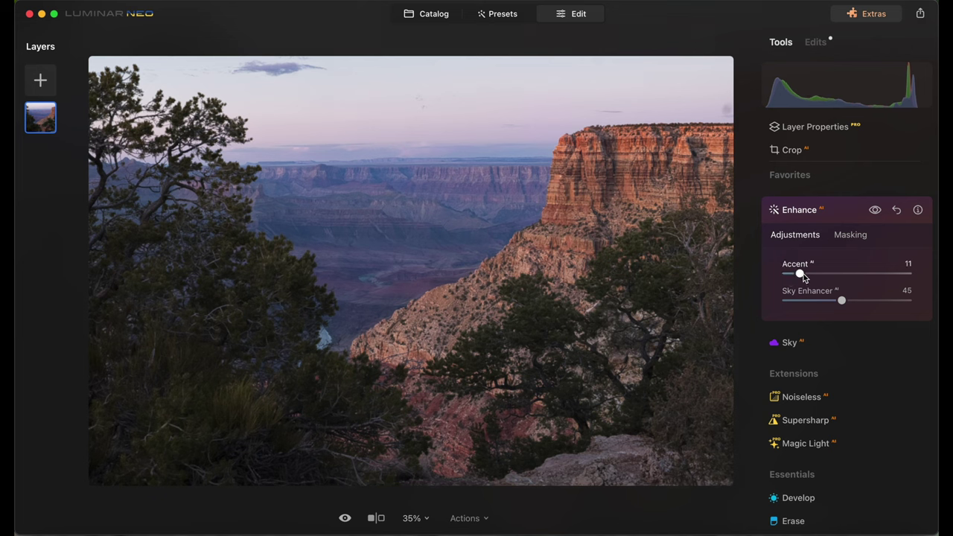
Set Relight Brightness Near 44 and Depth 73, then reveal Relight's Advanced Settings
scroll(832, 343, "down", 3)
scroll(832, 343, "up", 1)
scroll(834, 341, "down", 4)
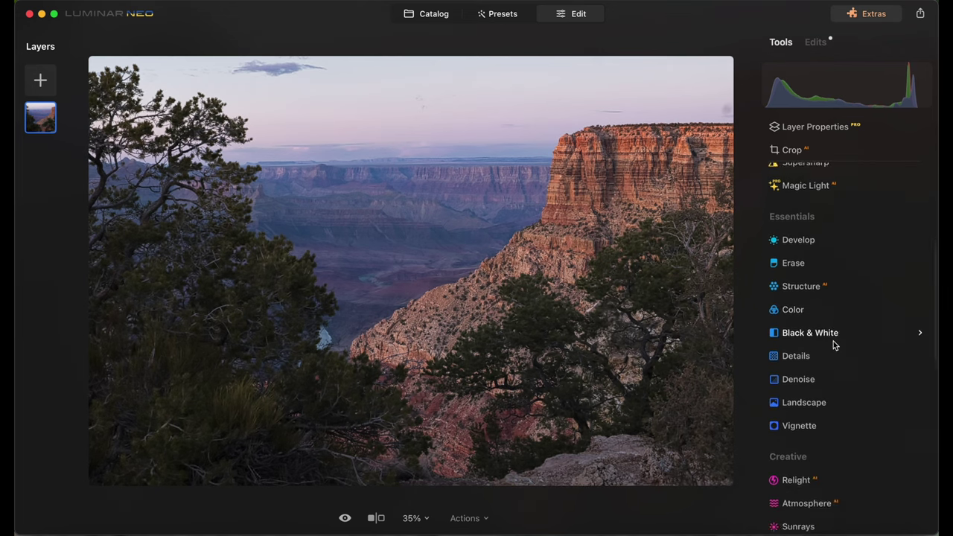
left_click(796, 480)
left_click_drag(847, 298, 875, 300)
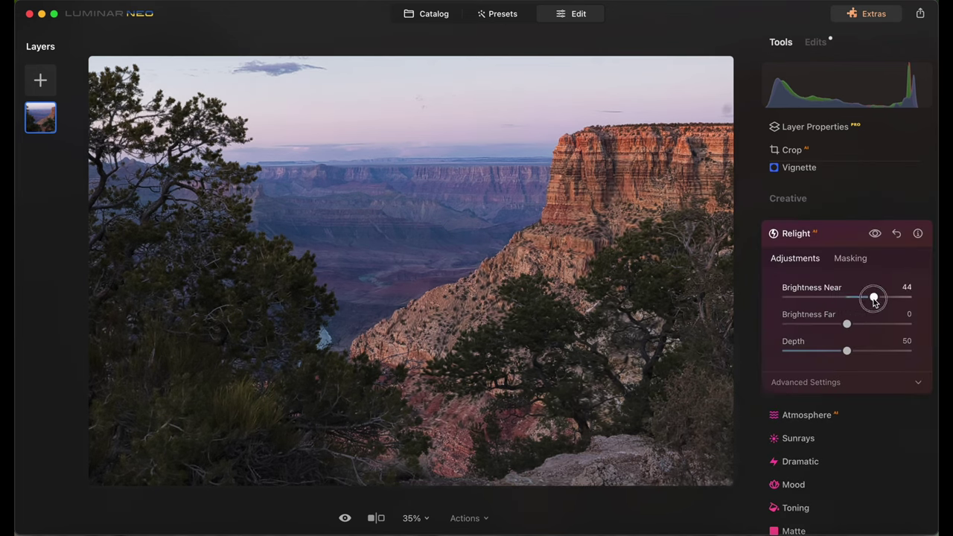
left_click_drag(847, 351, 877, 352)
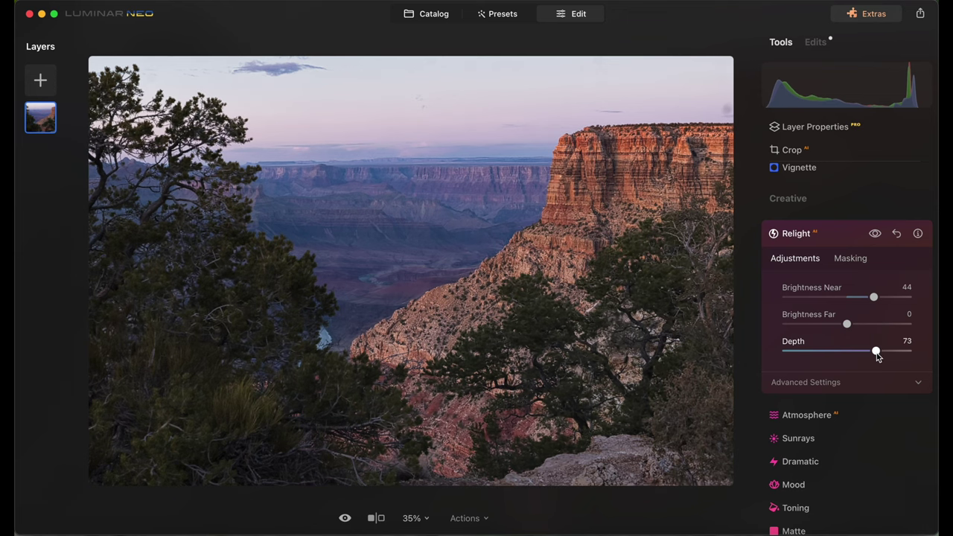
left_click(918, 383)
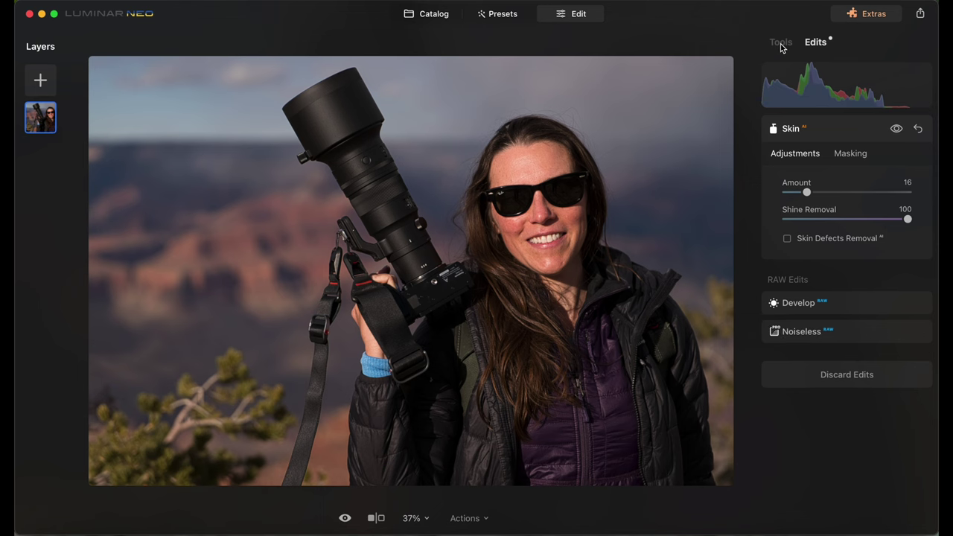
Apply the portrait's straightened crop and review its existing Skin edits
left_click(781, 45)
left_click(790, 149)
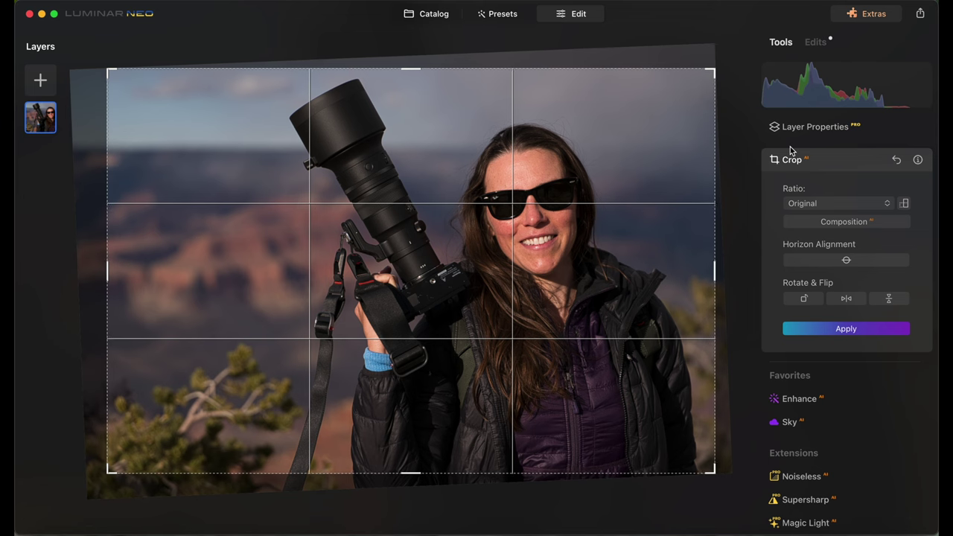
left_click(827, 328)
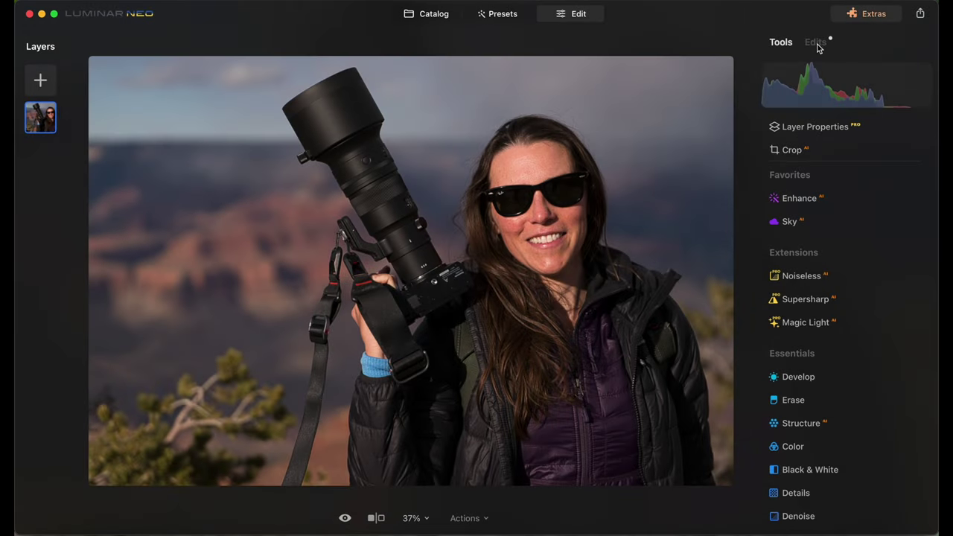
left_click(816, 45)
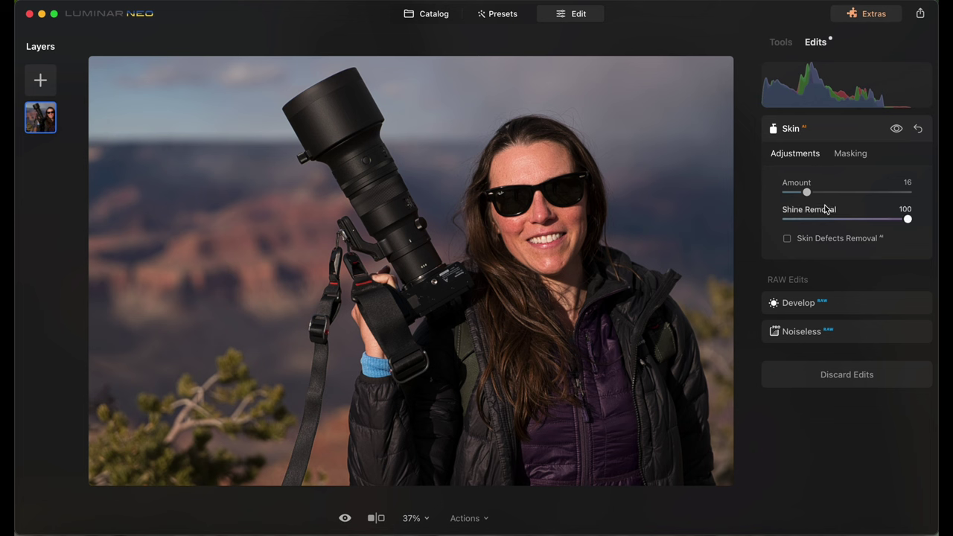
Reset the portrait's Skin retouch to zero, then set Shine Removal 51 and Amount 54
left_click(781, 43)
scroll(847, 320, "down", 10)
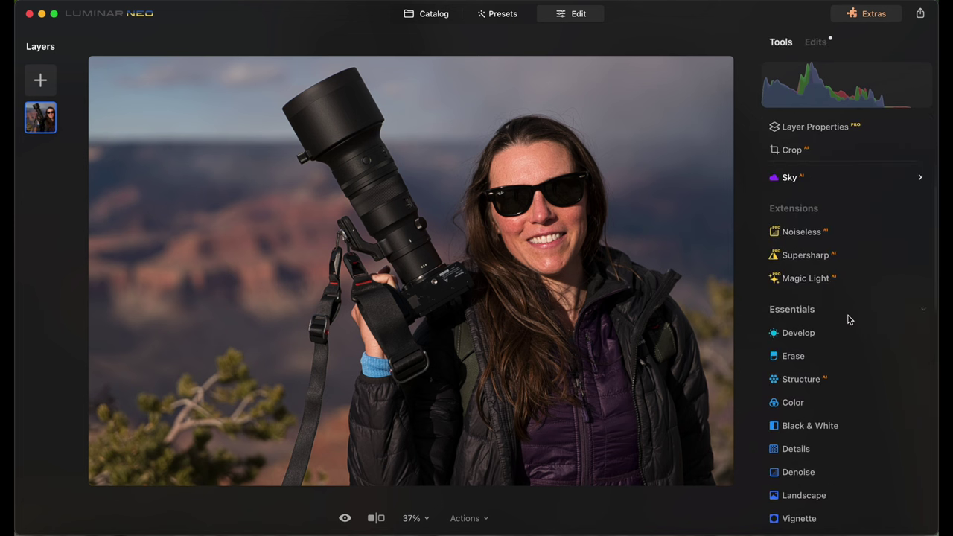
scroll(849, 319, "down", 10)
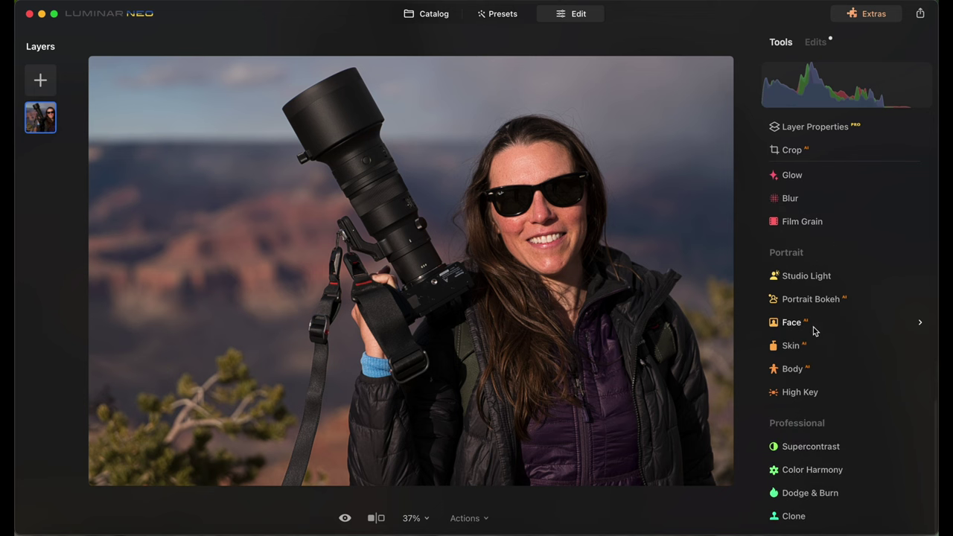
left_click(816, 45)
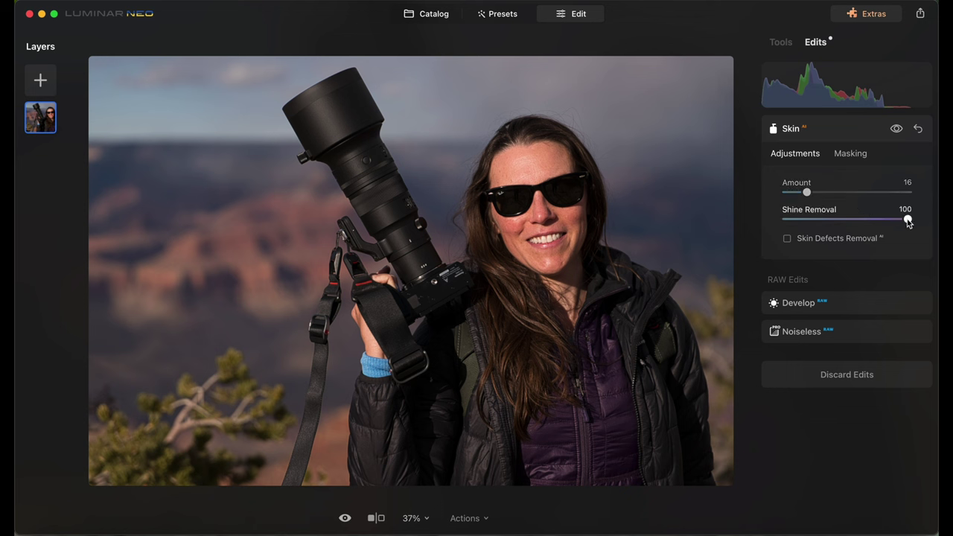
left_click(897, 129)
left_click(918, 129)
left_click_drag(786, 219, 910, 219)
mouse_move(790, 193)
left_mouse_down()
mouse_move(859, 197)
mouse_move(802, 195)
left_mouse_up()
left_click(779, 42)
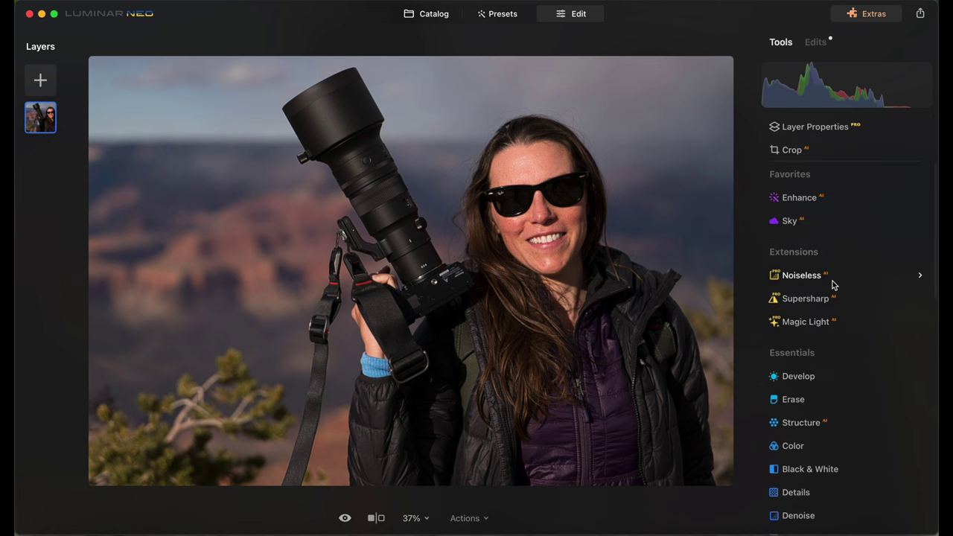
Expand the Skin and Face tools and inspect the Eyes and Mouth options
scroll(830, 283, "down", 10)
scroll(832, 284, "down", 5)
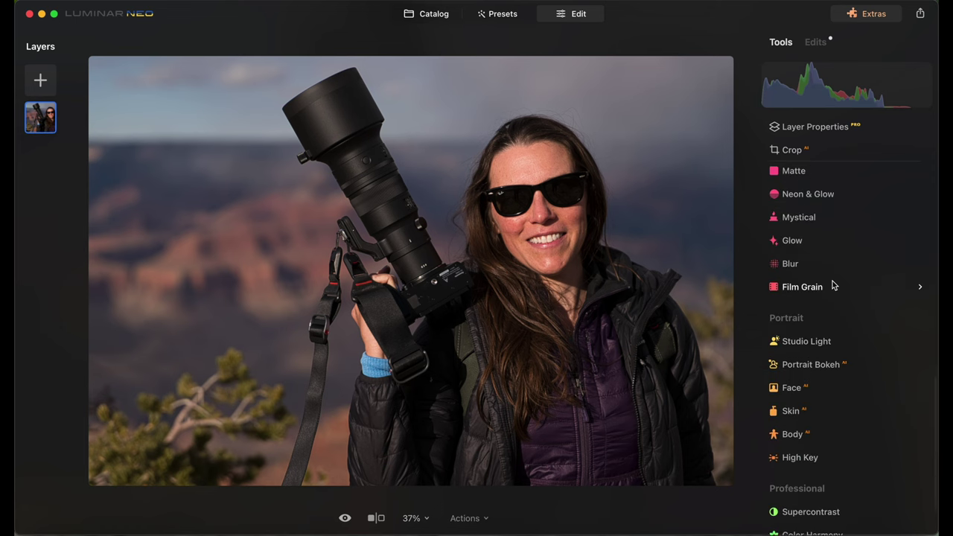
left_click(792, 352)
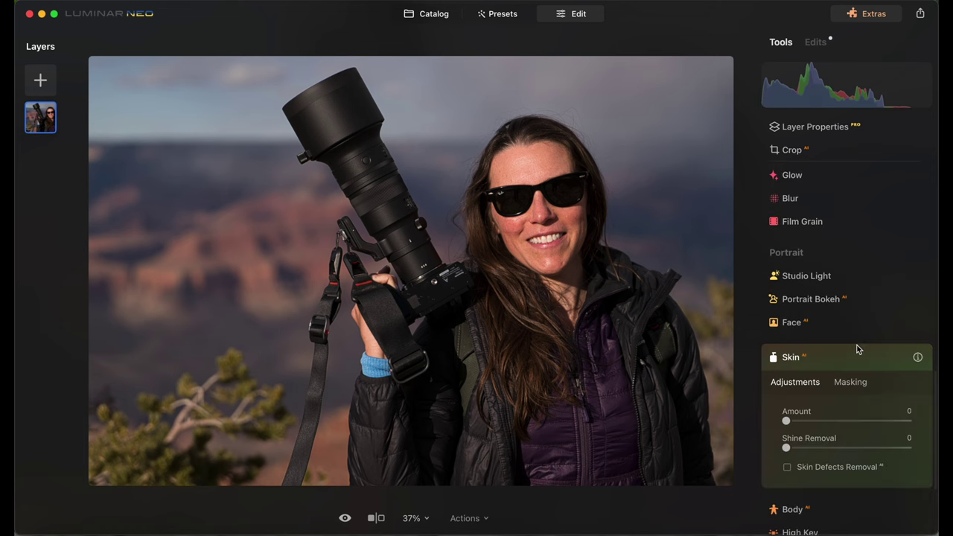
scroll(856, 348, "down", 3)
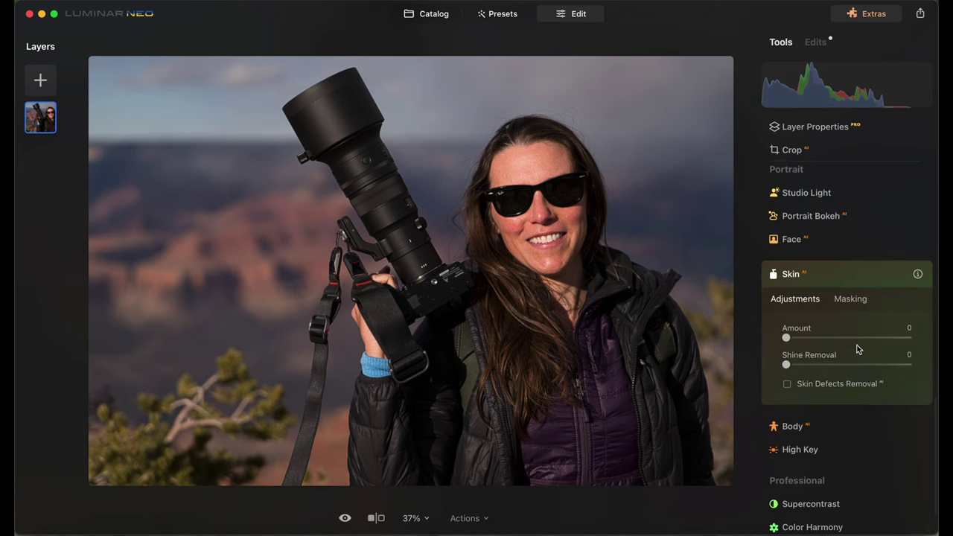
left_click(810, 243)
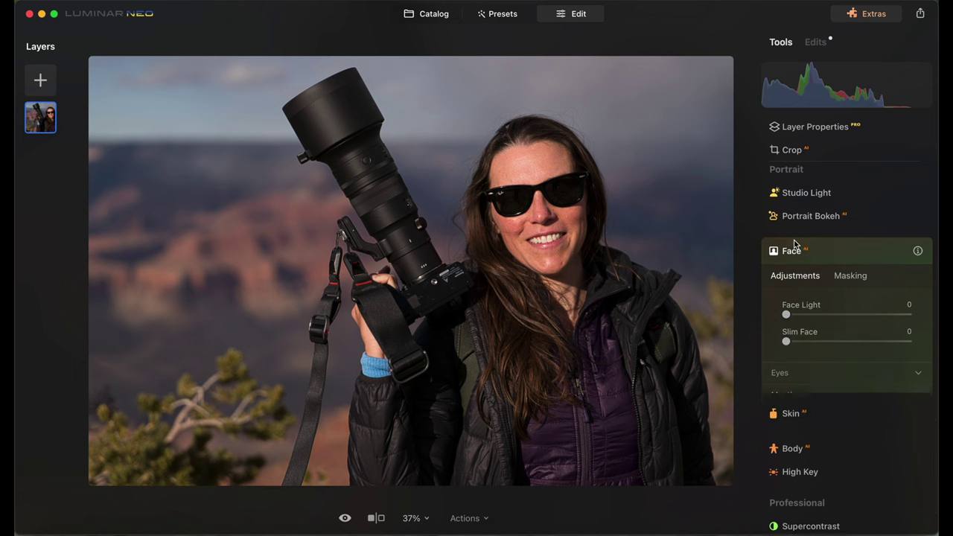
left_click(918, 375)
scroll(914, 373, "down", 5)
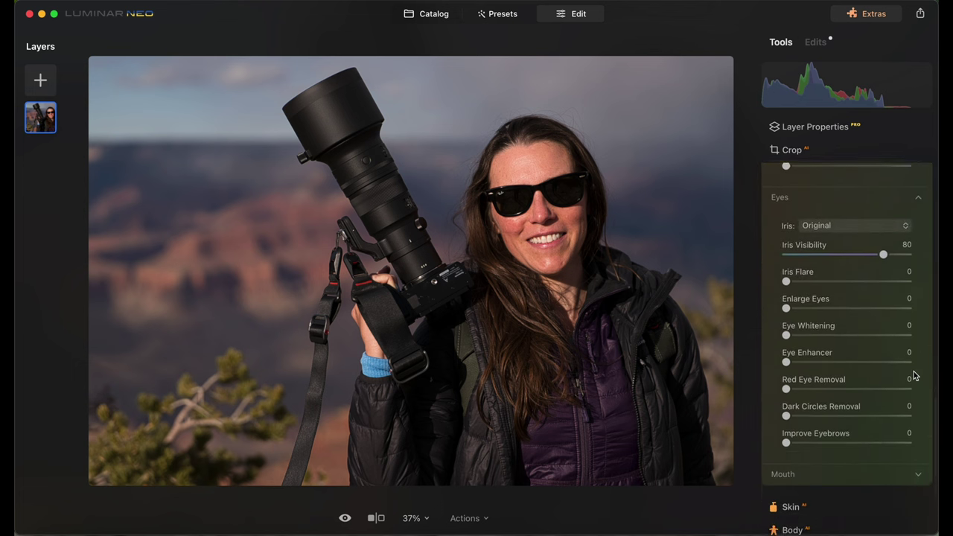
left_click(919, 441)
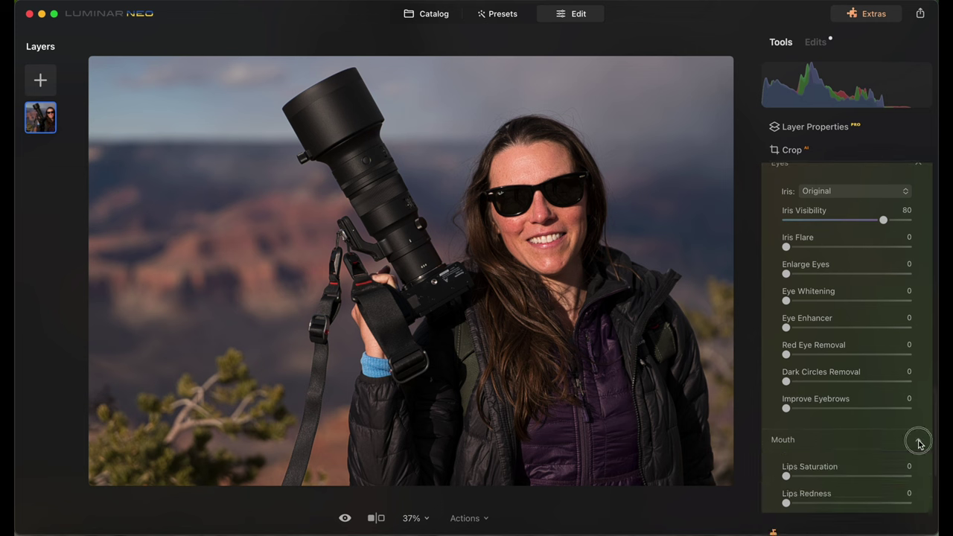
scroll(919, 444, "down", 3)
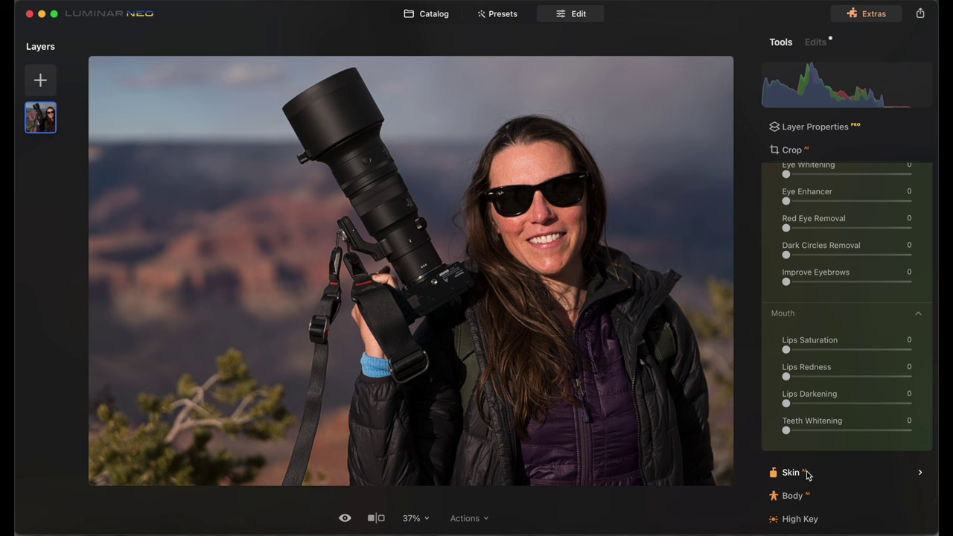
scroll(808, 475, "up", 3)
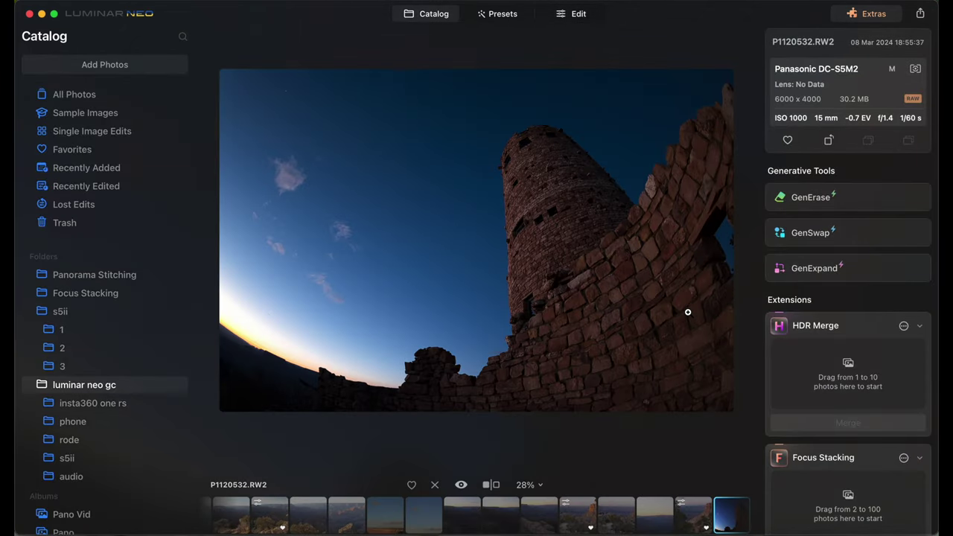
Edit P1120532.RW2, keeping the Luminar Default profile and setting Exposure to 0.86
key("e")
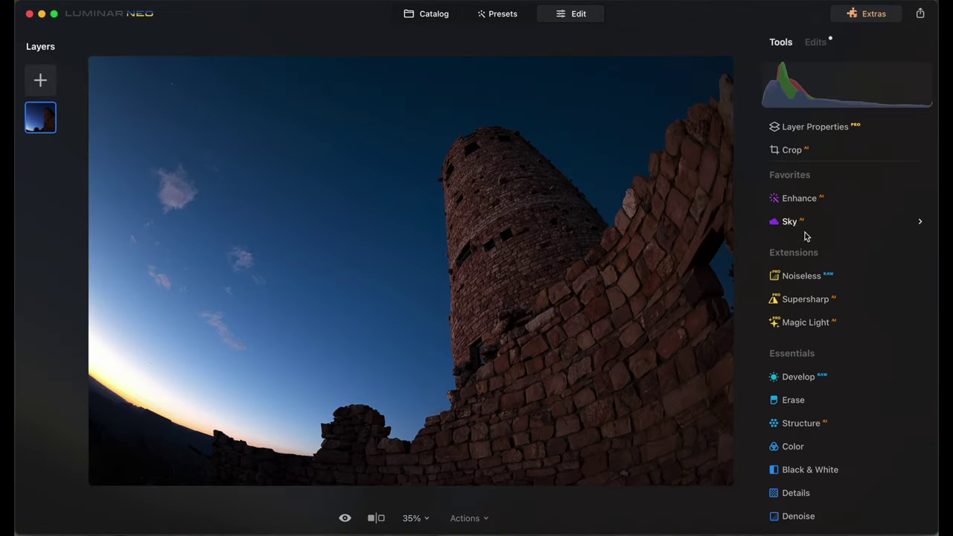
left_click(819, 42)
left_click(845, 195)
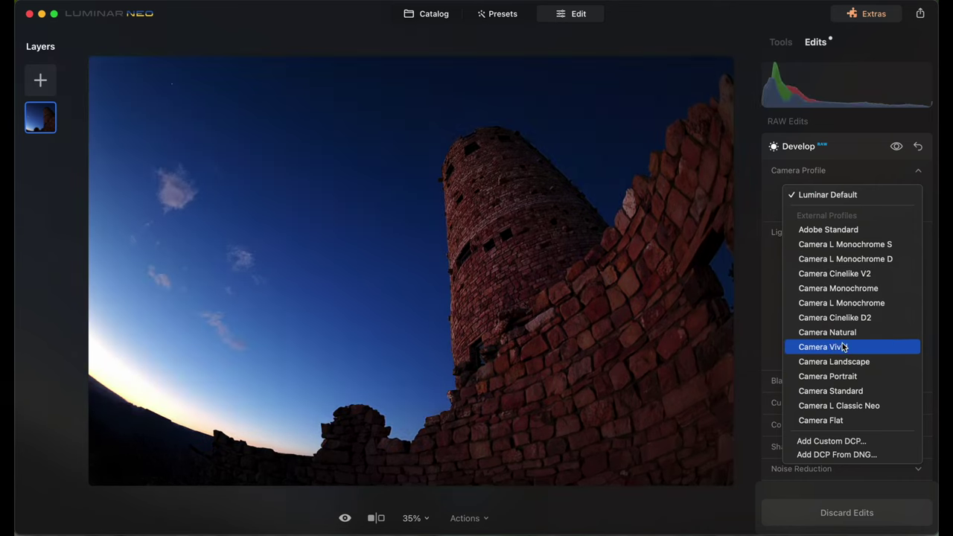
left_click(827, 195)
left_click_drag(847, 268, 857, 271)
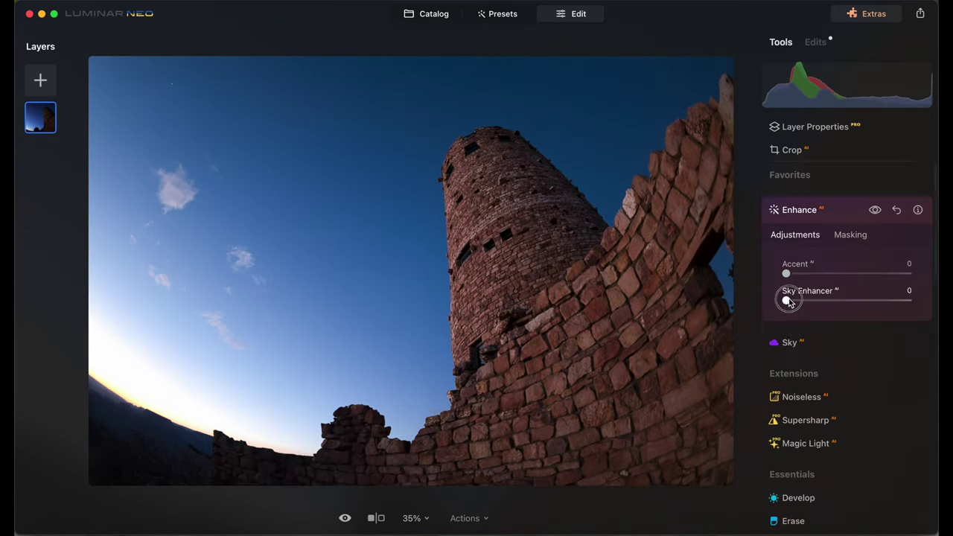
Raise the tower photo's Sky Enhancer and return to the catalog grid
left_click_drag(787, 300, 814, 300)
scroll(819, 332, "down", 5)
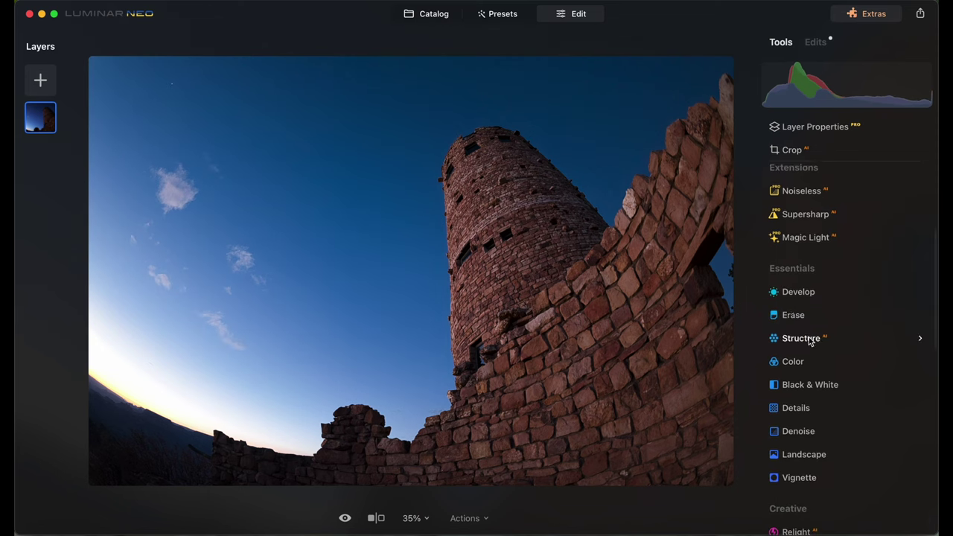
left_click(809, 341)
left_click(440, 14)
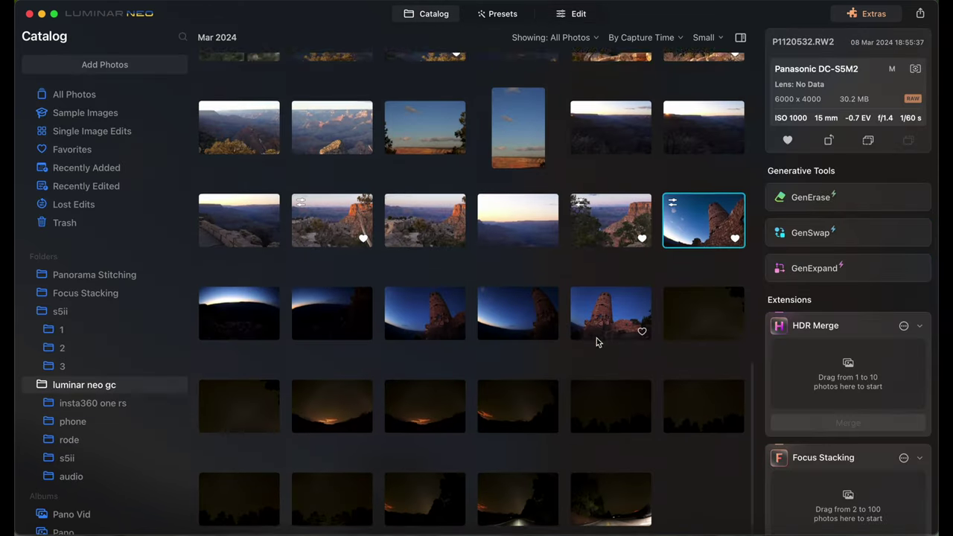
Open P1120534.RW2 for editing and raise its Exposure to 2.30
double_click(302, 295)
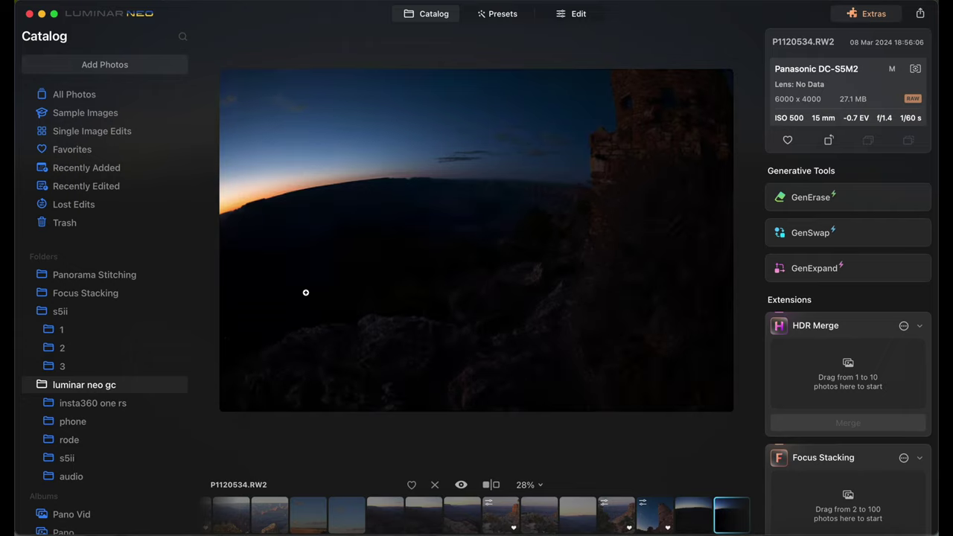
left_click(572, 14)
left_click_drag(847, 268, 874, 268)
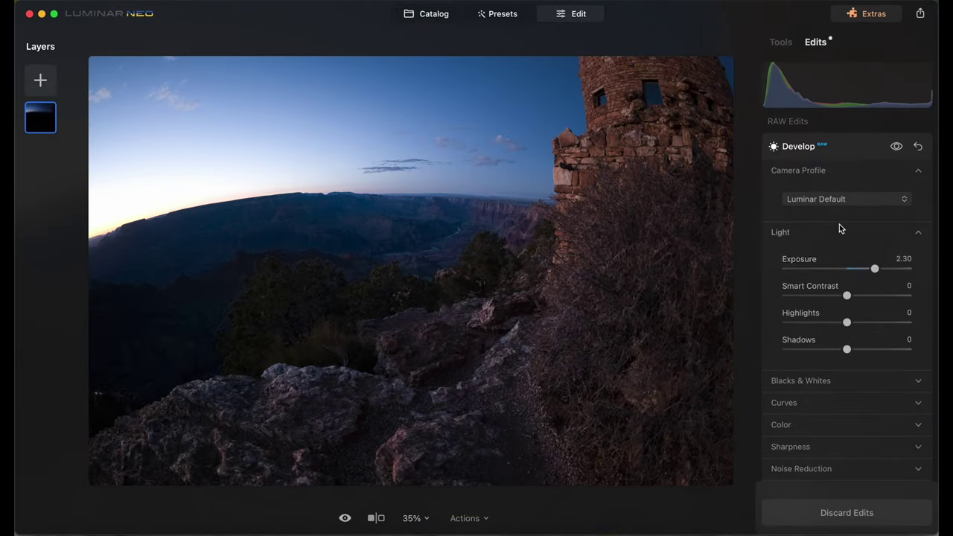
Set Enhance Sky Enhancer to 25 and Accent to 7
left_click(782, 41)
left_click(796, 201)
left_click_drag(784, 300, 815, 300)
left_click_drag(783, 273, 797, 274)
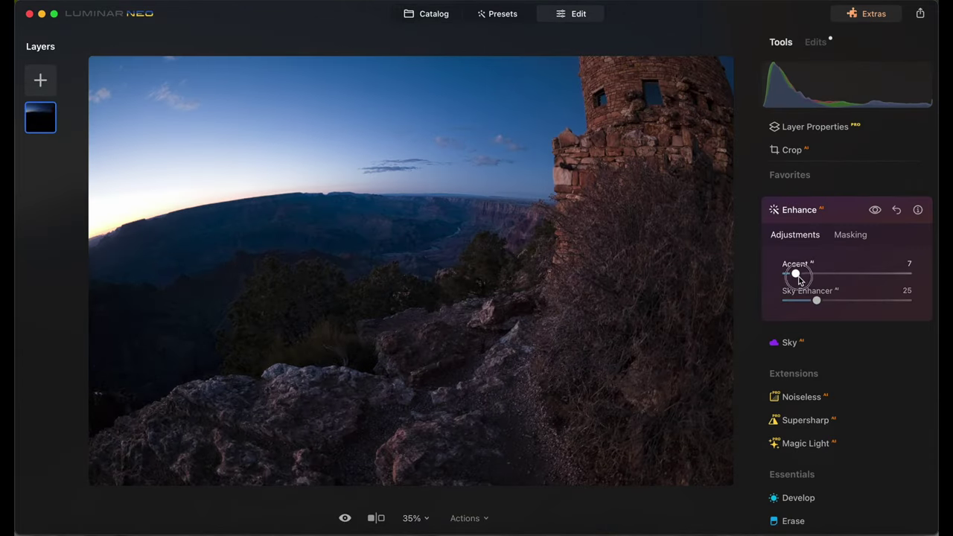
Adjust Relight to Brightness Near 38, Far 43 and Depth 32
scroll(805, 298, "down", 10)
left_click(815, 444)
left_click_drag(847, 339, 826, 392)
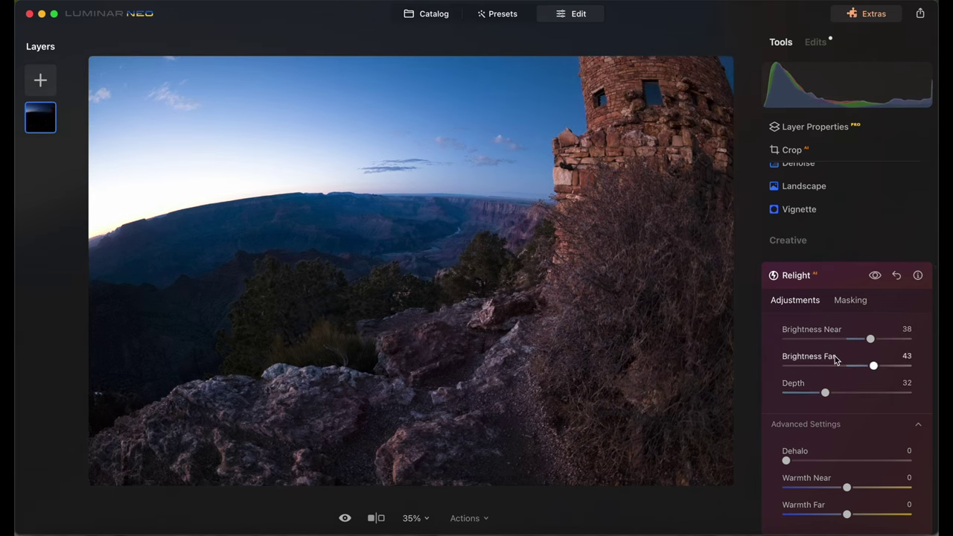